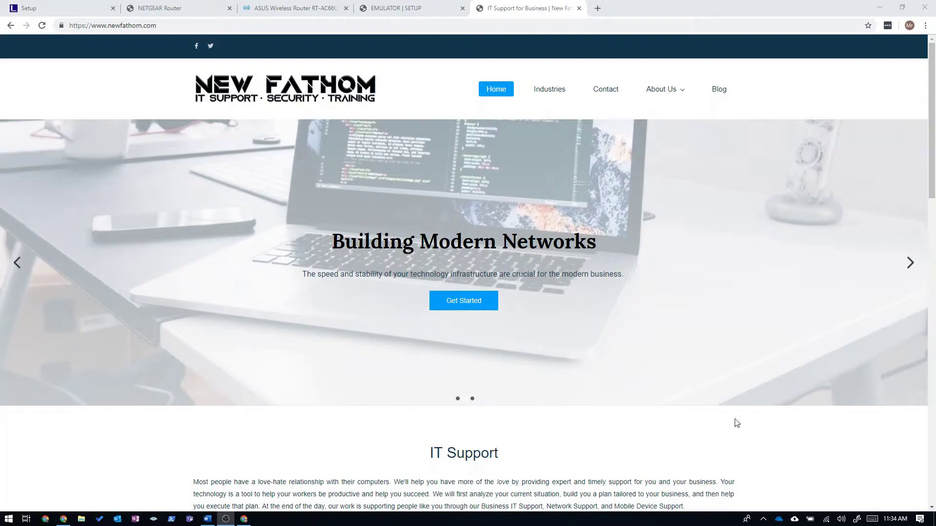
- Open a new blank tab beside the router and New Fathom tabs
{"action": "left_click", "coordinate": [596, 8]}
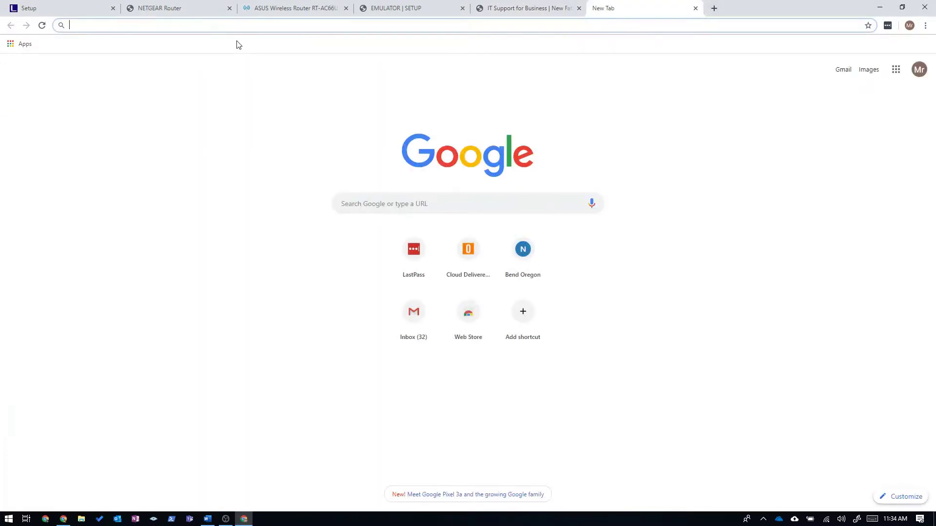
- Load OpenDns.com in the new tab
{"action": "type", "text": "OpenDn"}
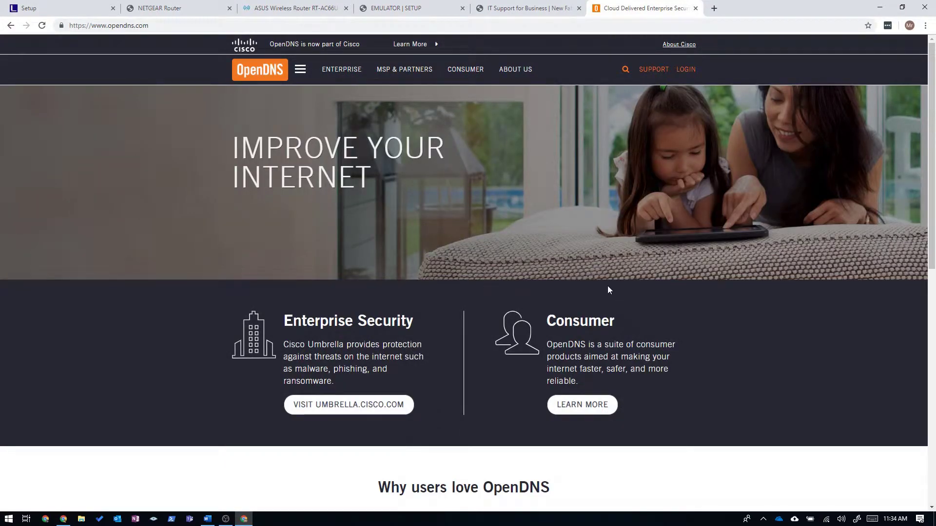
- Go from the Consumer section to the free OpenDNS Home sign-up page
{"action": "left_click", "coordinate": [587, 406]}
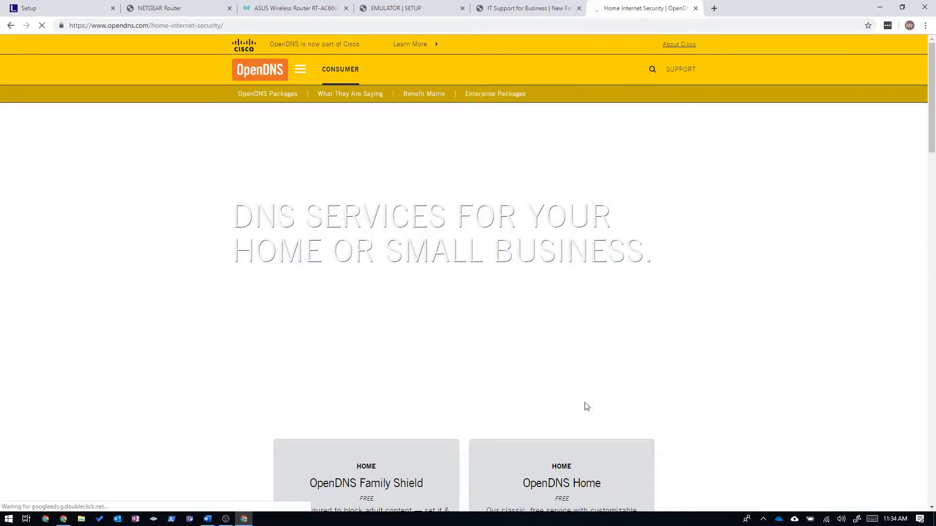
{"action": "scroll", "coordinate": [613, 276], "scroll_direction": "down", "scroll_amount": 5}
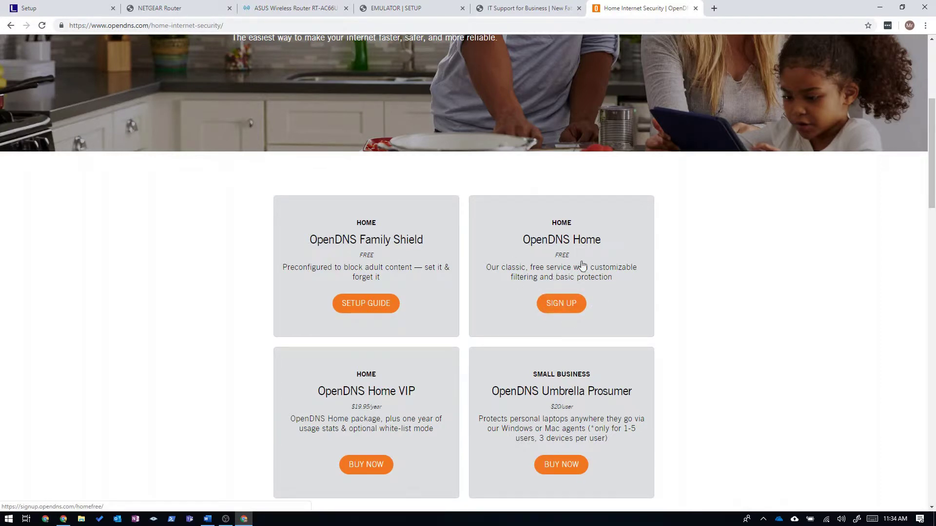
{"action": "left_click", "coordinate": [562, 305]}
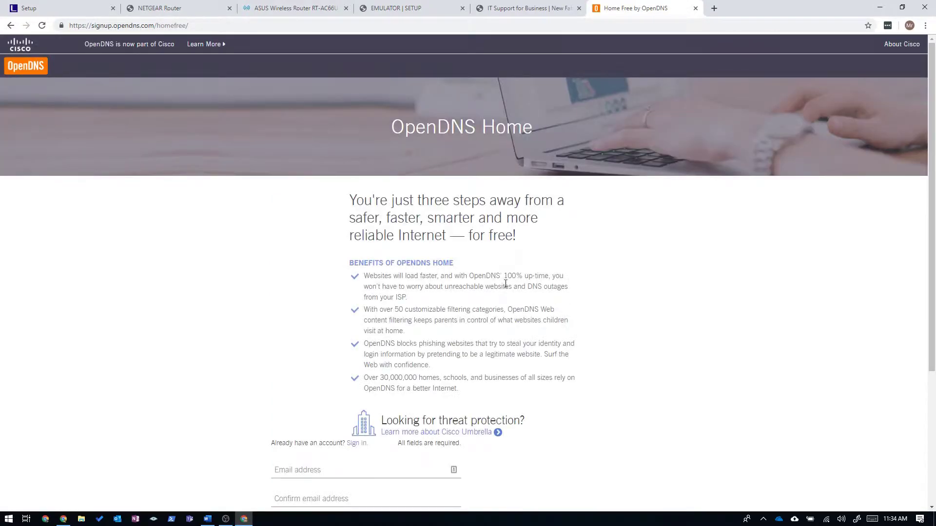
- Enter the e-mail address in both the e-mail and confirm-e-mail fields
{"action": "scroll", "coordinate": [505, 284], "scroll_direction": "down", "scroll_amount": 2}
{"action": "left_click", "coordinate": [309, 373]}
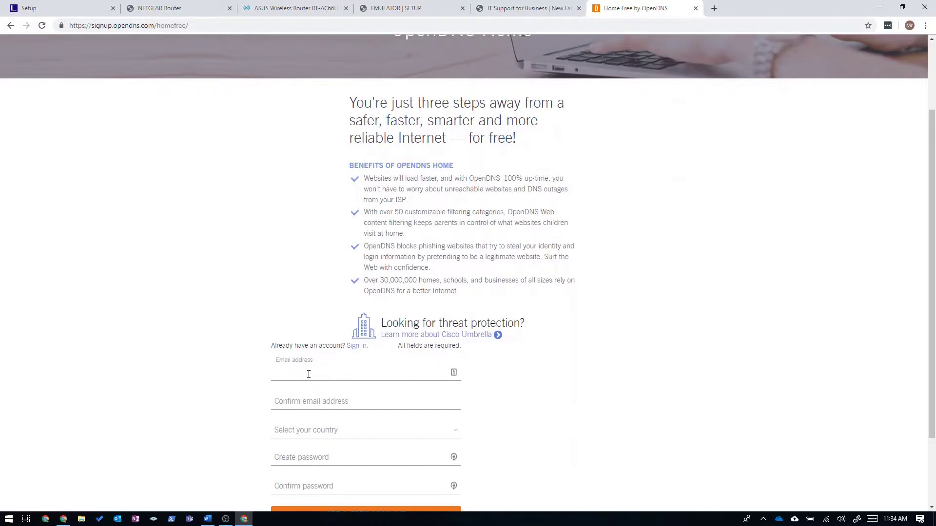
{"action": "scroll", "coordinate": [309, 374], "scroll_direction": "down", "scroll_amount": 1}
{"action": "type", "text": "Email A"}
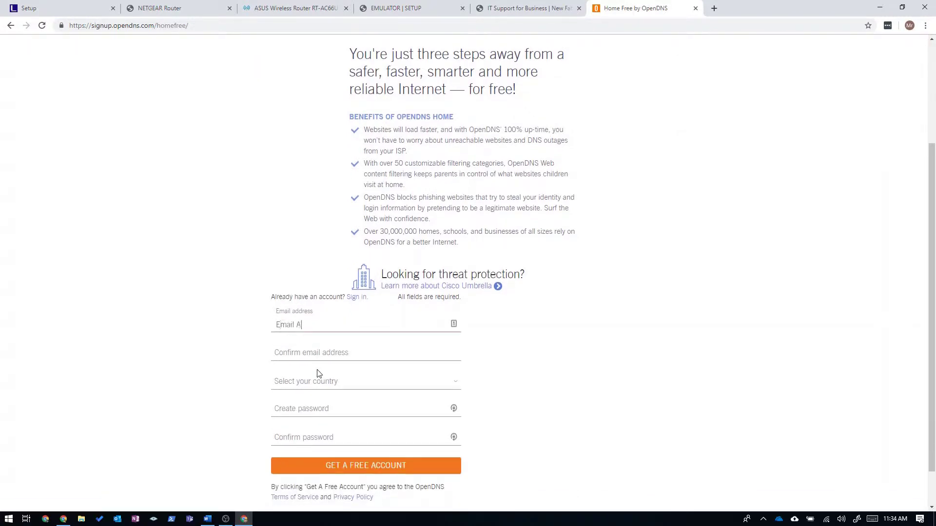
{"action": "type", "text": "ddress"}
{"action": "key", "text": "Tab"}
{"action": "type", "text": "E"}
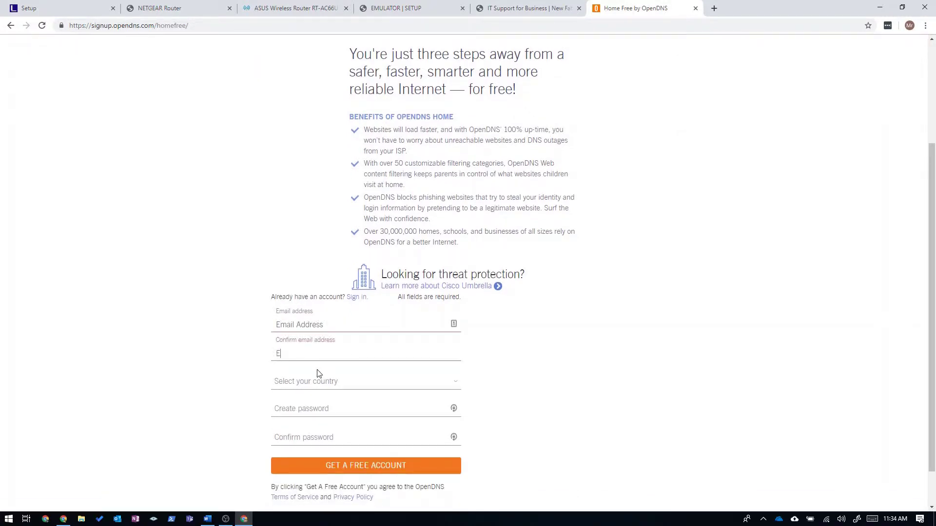
{"action": "type", "text": "mail Adddress"}
- Choose United States of America as country and start the password field
{"action": "left_click", "coordinate": [319, 387]}
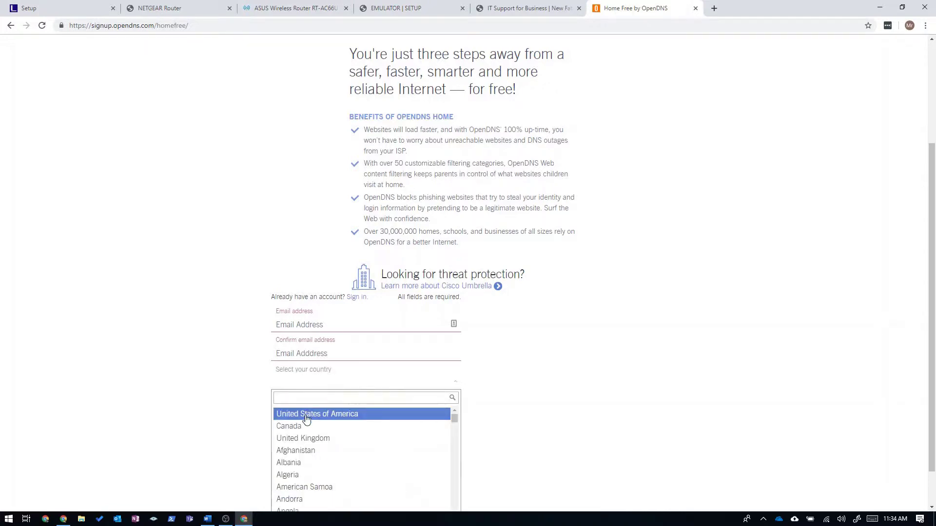
{"action": "left_click", "coordinate": [306, 413]}
{"action": "left_click", "coordinate": [296, 400]}
{"action": "left_click", "coordinate": [563, 391]}
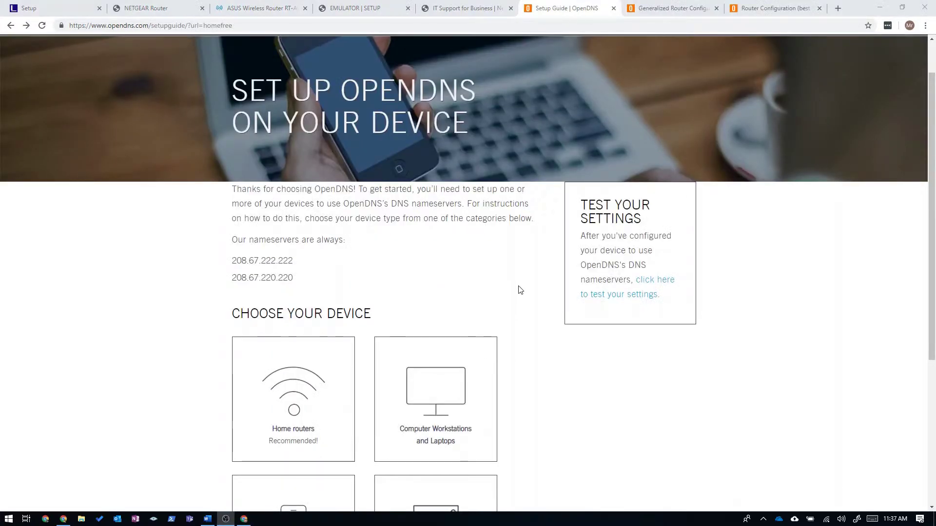
- Locate the OpenDNS nameservers 208.67.222.222 and 208.67.220.220 on the setup guide
{"action": "scroll", "coordinate": [512, 288], "scroll_direction": "down", "scroll_amount": 2}
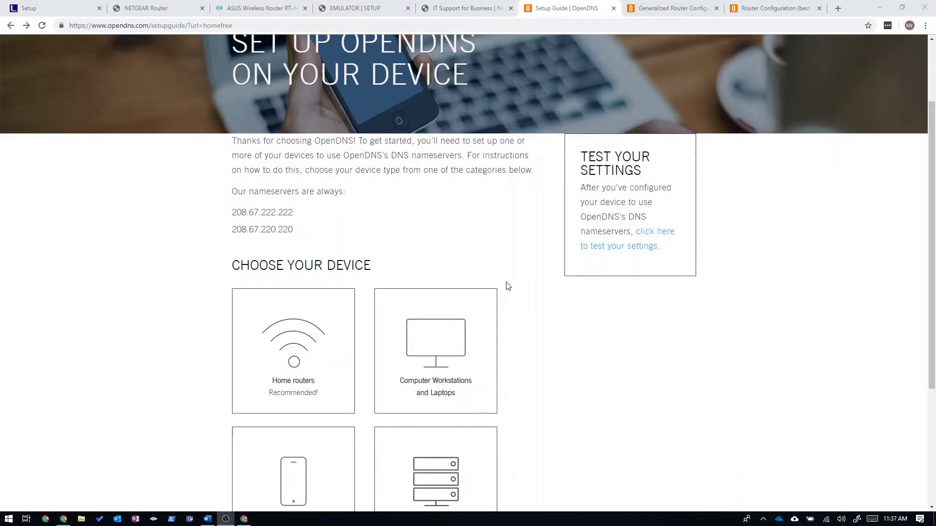
{"action": "scroll", "coordinate": [371, 244], "scroll_direction": "down", "scroll_amount": 3}
{"action": "scroll", "coordinate": [482, 200], "scroll_direction": "up", "scroll_amount": 1}
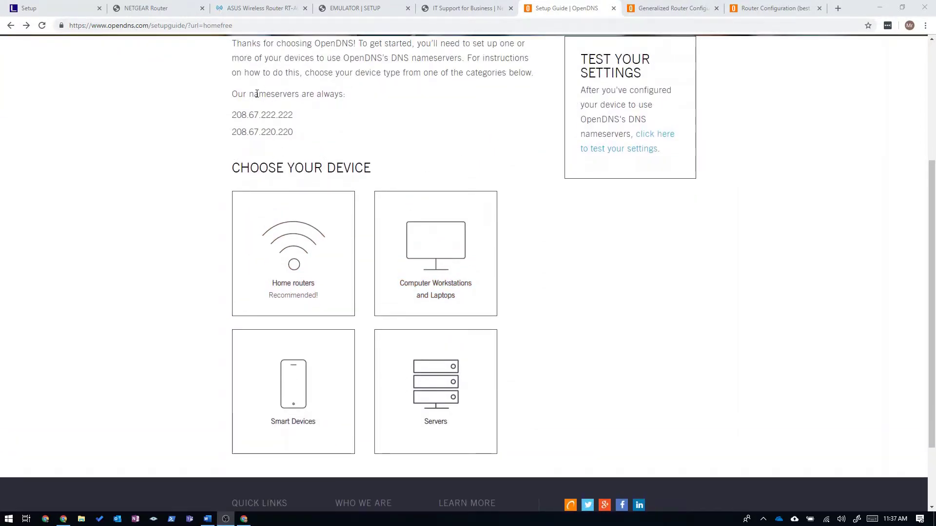
{"action": "double_click", "coordinate": [262, 93]}
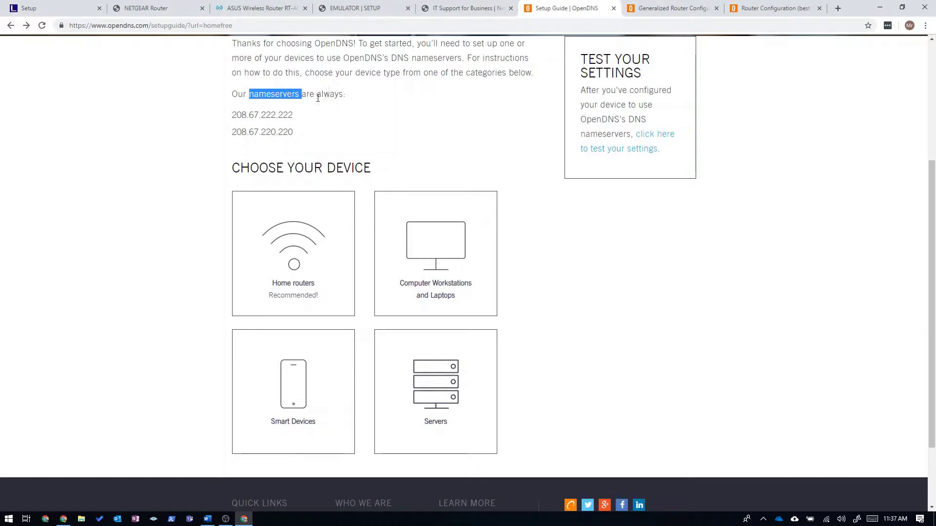
{"action": "double_click", "coordinate": [268, 115]}
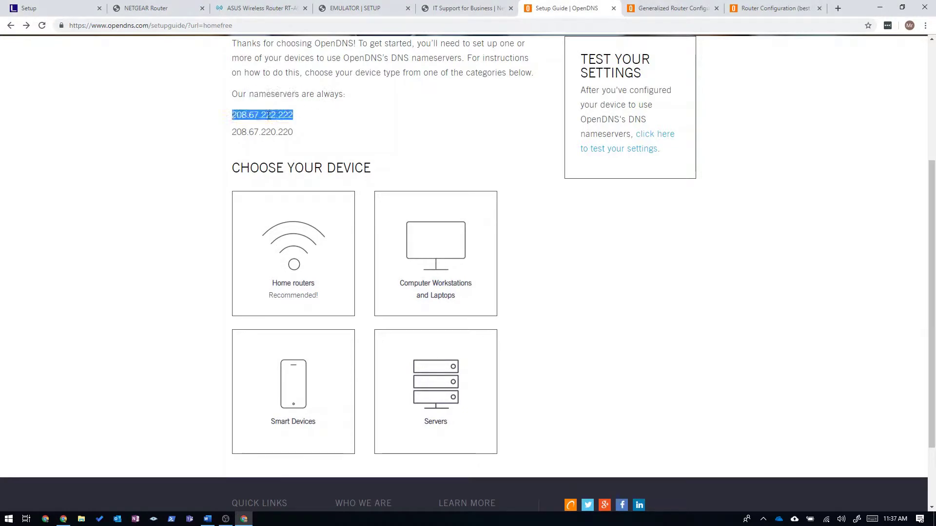
{"action": "left_click", "coordinate": [293, 119]}
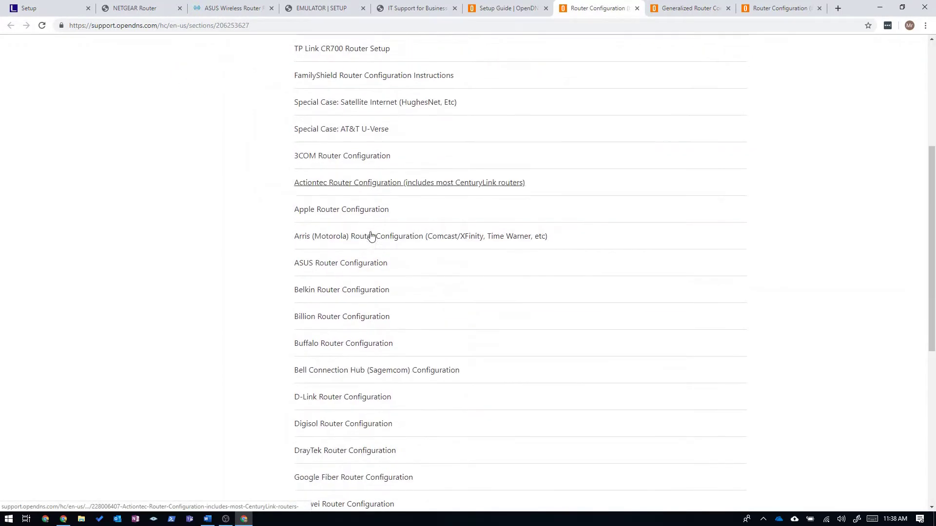
- Open the D-Link router guide and its DGL-4300 DNS instructions
{"action": "scroll", "coordinate": [370, 295], "scroll_direction": "down", "scroll_amount": 3}
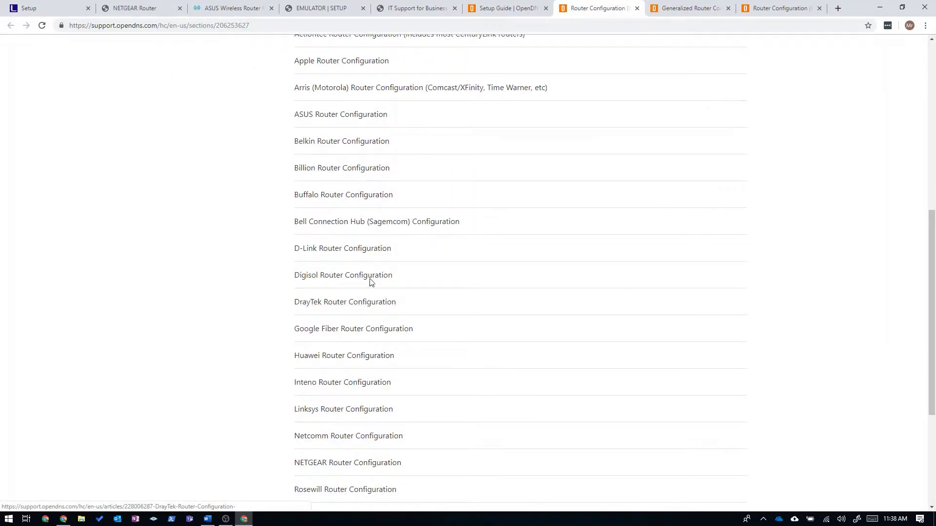
{"action": "left_click", "coordinate": [344, 250]}
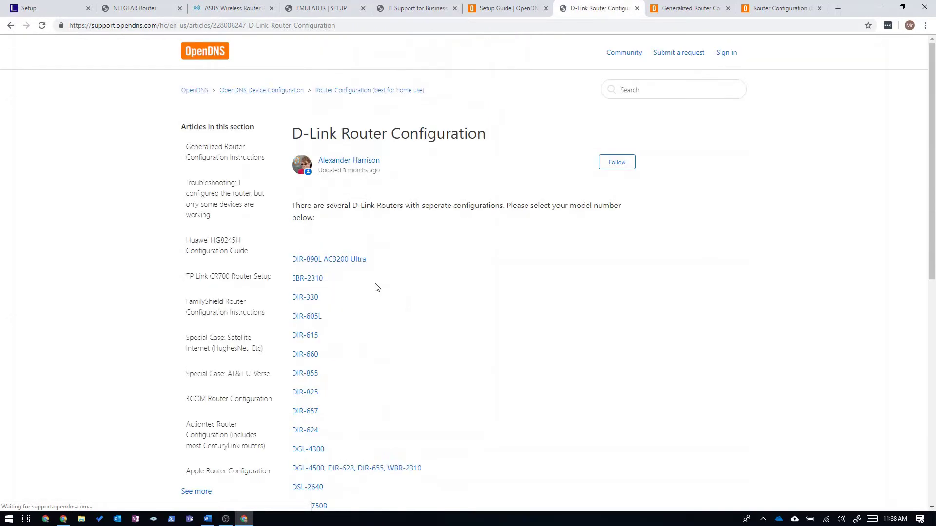
- Go back through the guide lists and return to the OpenDNS setup guide tab
{"action": "scroll", "coordinate": [359, 288], "scroll_direction": "down", "scroll_amount": 3}
{"action": "left_click", "coordinate": [315, 304]}
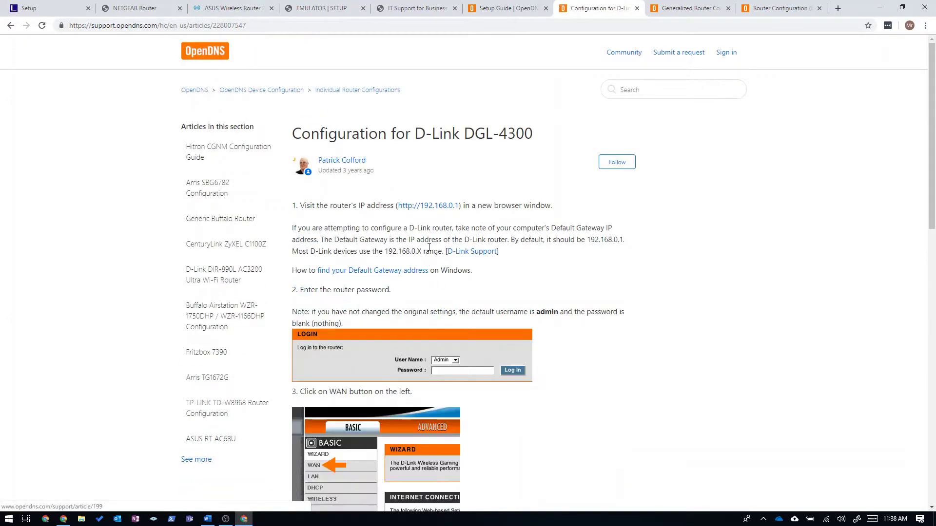
{"action": "scroll", "coordinate": [434, 283], "scroll_direction": "down", "scroll_amount": 4}
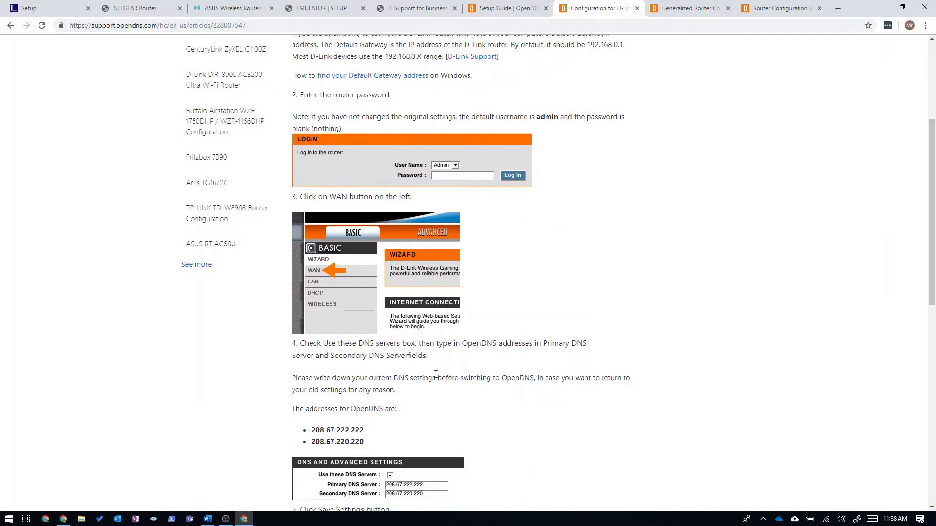
{"action": "scroll", "coordinate": [440, 360], "scroll_direction": "up", "scroll_amount": 4}
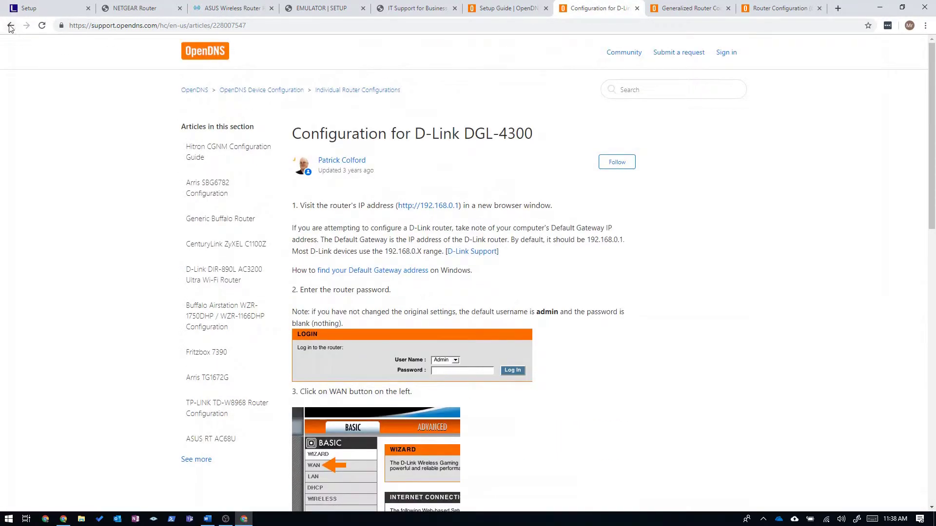
{"action": "left_click", "coordinate": [9, 26]}
{"action": "left_click", "coordinate": [9, 25]}
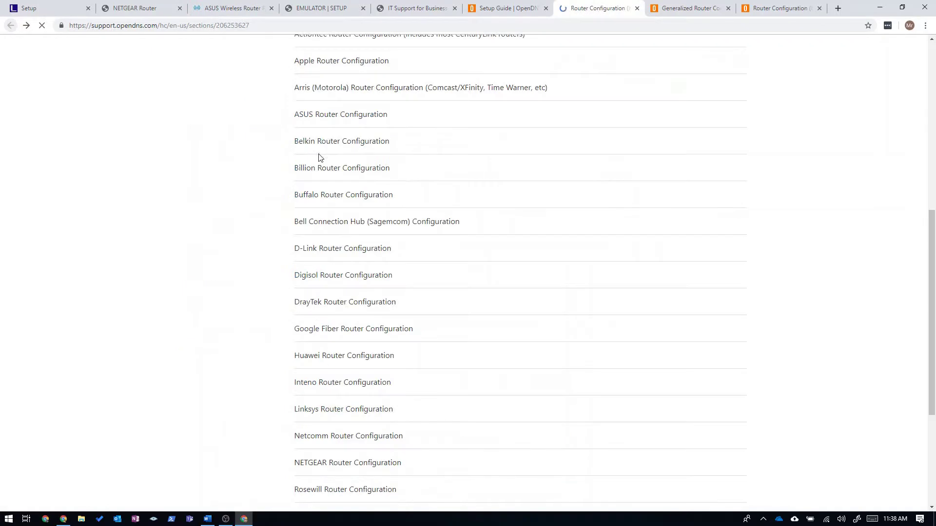
{"action": "left_click", "coordinate": [501, 8]}
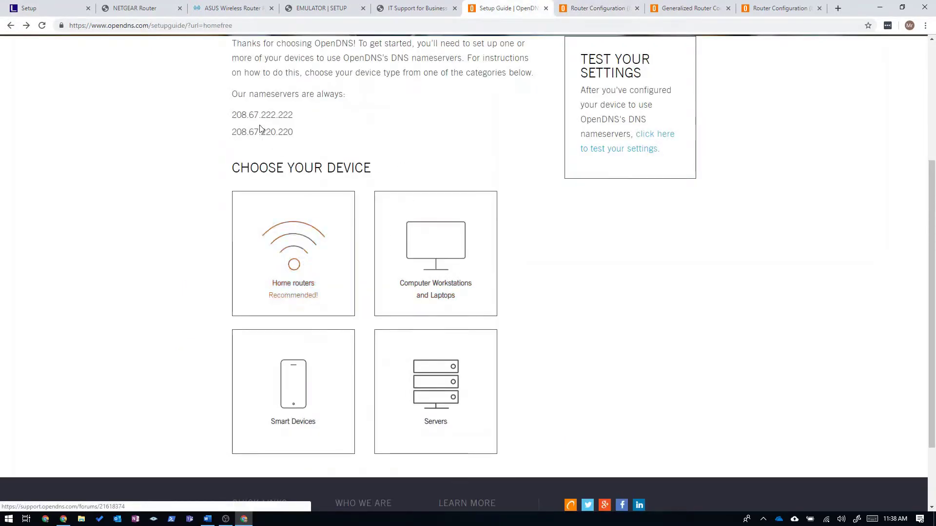
- Copy the primary nameserver and select the first Static DNS 1 box on the Linksys page
{"action": "double_click", "coordinate": [260, 115]}
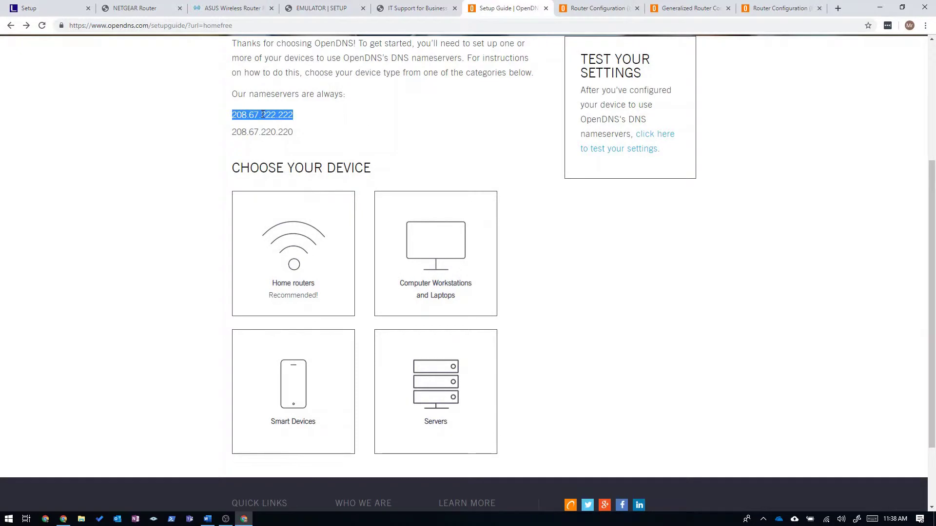
{"action": "left_click", "coordinate": [46, 9]}
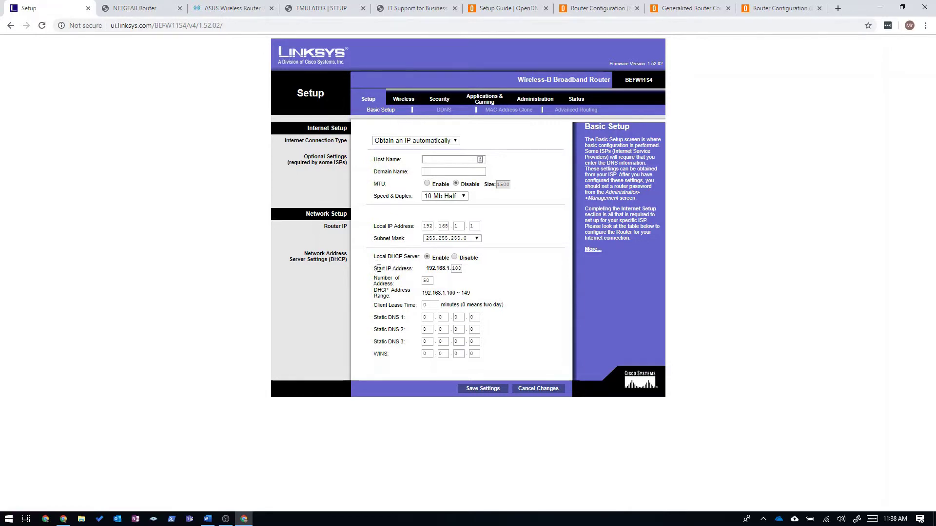
{"action": "triple_click", "coordinate": [378, 317]}
{"action": "left_click", "coordinate": [424, 317]}
{"action": "double_click", "coordinate": [424, 317]}
- Fill the Static DNS octets with the OpenDNS addresses and save the Linksys settings
{"action": "left_click", "coordinate": [518, 11]}
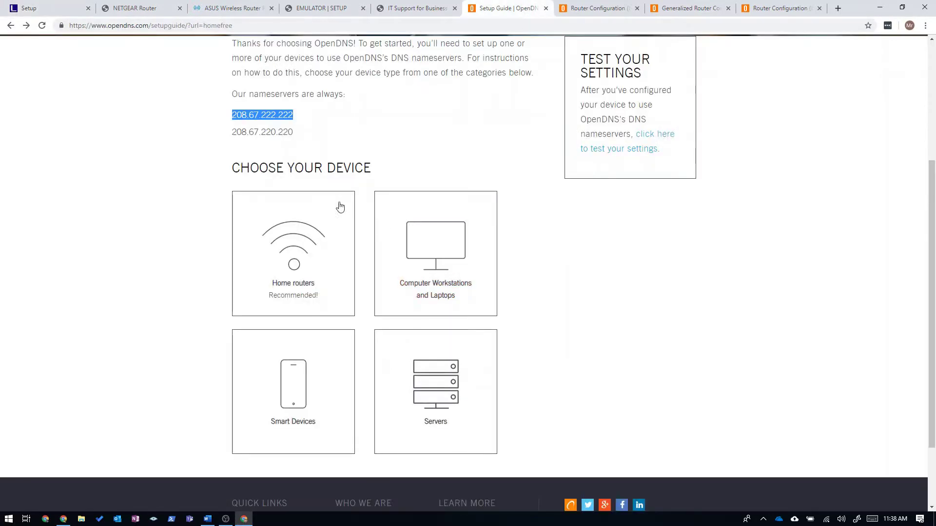
{"action": "left_click", "coordinate": [53, 7]}
{"action": "type", "text": "208"}
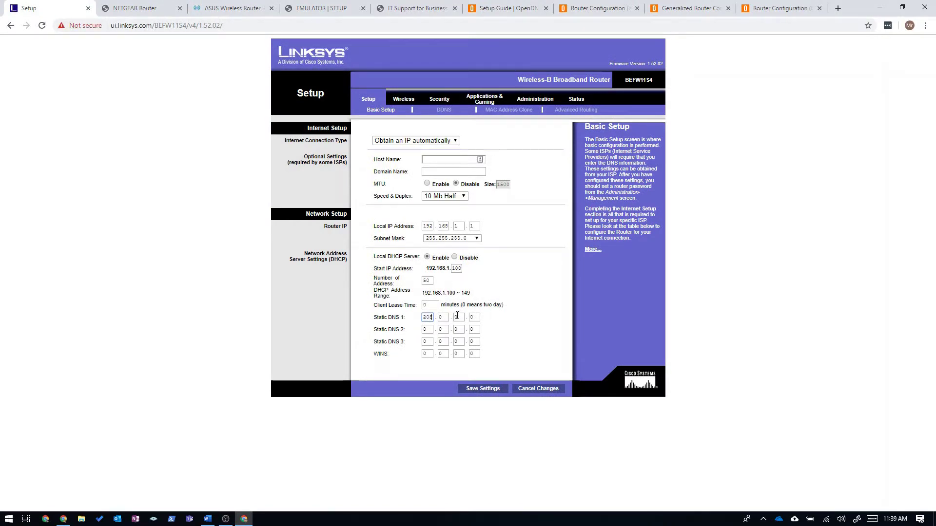
{"action": "key", "text": "Tab"}
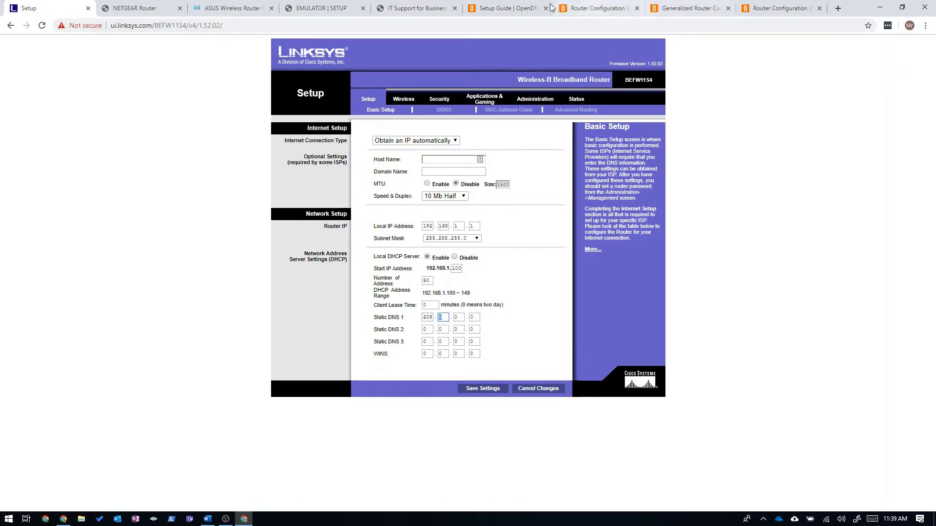
{"action": "left_click", "coordinate": [518, 14]}
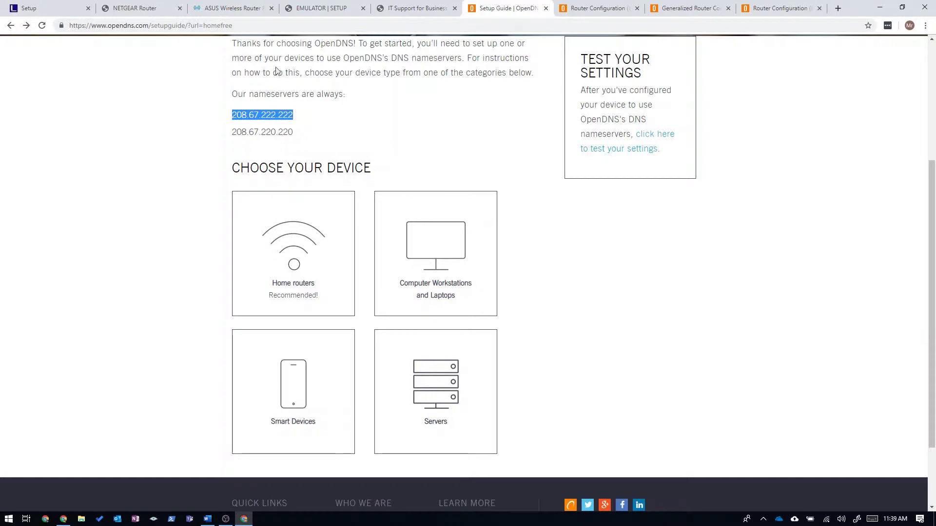
{"action": "left_click", "coordinate": [54, 11]}
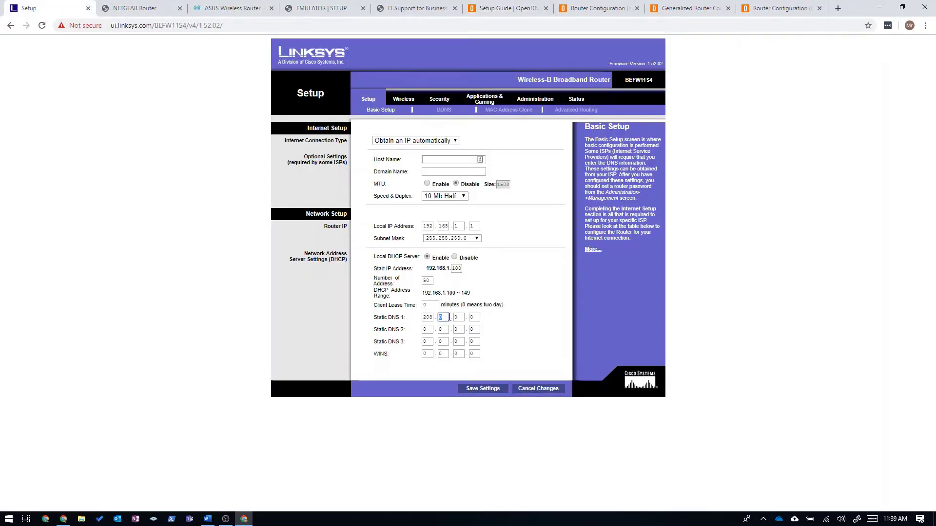
{"action": "type", "text": "67"}
{"action": "key", "text": "Tab"}
{"action": "key", "text": "Tab"}
{"action": "key", "text": "Tab"}
{"action": "key", "text": "Tab"}
{"action": "key", "text": "Tab"}
{"action": "type", "text": "222"}
{"action": "key", "text": "Tab"}
{"action": "left_click", "coordinate": [485, 388]}
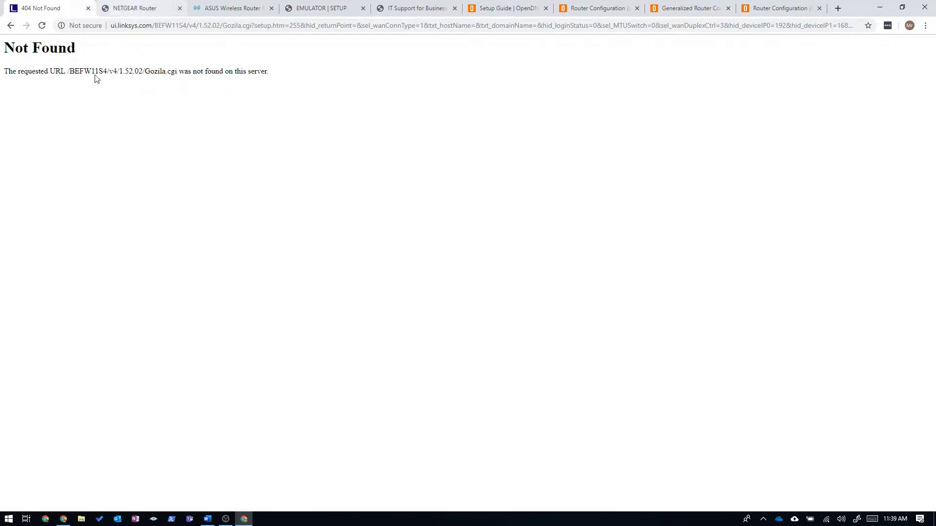
- Reload NETGEAR Basic Settings and enter Primary DNS 208.67.222.222
{"action": "left_click", "coordinate": [136, 8]}
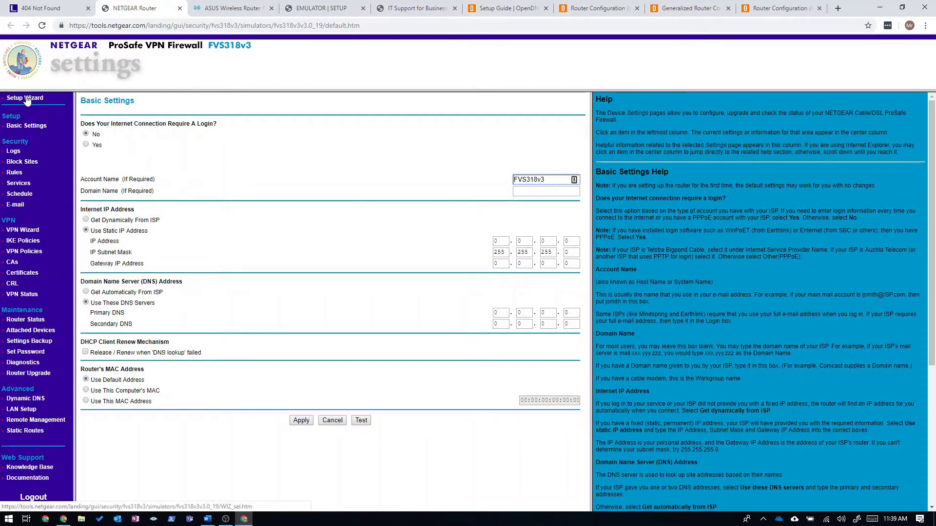
{"action": "left_click", "coordinate": [17, 127]}
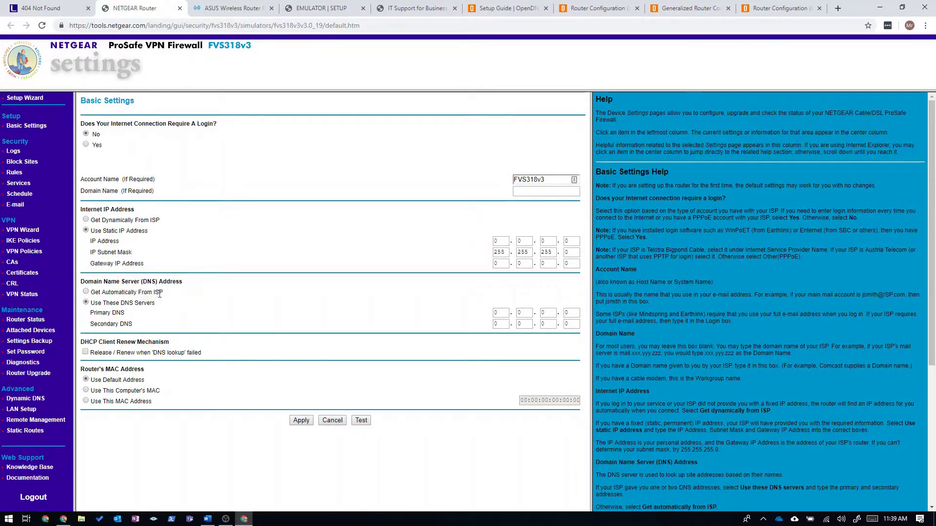
{"action": "left_click_drag", "start_coordinate": [163, 292], "coordinate": [122, 293]}
{"action": "left_click", "coordinate": [502, 313]}
{"action": "type", "text": "208"}
{"action": "key", "text": "Tab"}
{"action": "type", "text": "67"}
{"action": "key", "text": "Tab"}
{"action": "type", "text": "222"}
{"action": "key", "text": "Tab"}
- Enter Secondary DNS 208.67.222.220, apply, and dismiss the invalid address warning
{"action": "key", "text": "Tab"}
{"action": "type", "text": "208"}
{"action": "key", "text": "Tab"}
{"action": "type", "text": "67"}
{"action": "key", "text": "Tab"}
{"action": "type", "text": "222"}
{"action": "key", "text": "Tab"}
{"action": "left_click", "coordinate": [307, 421]}
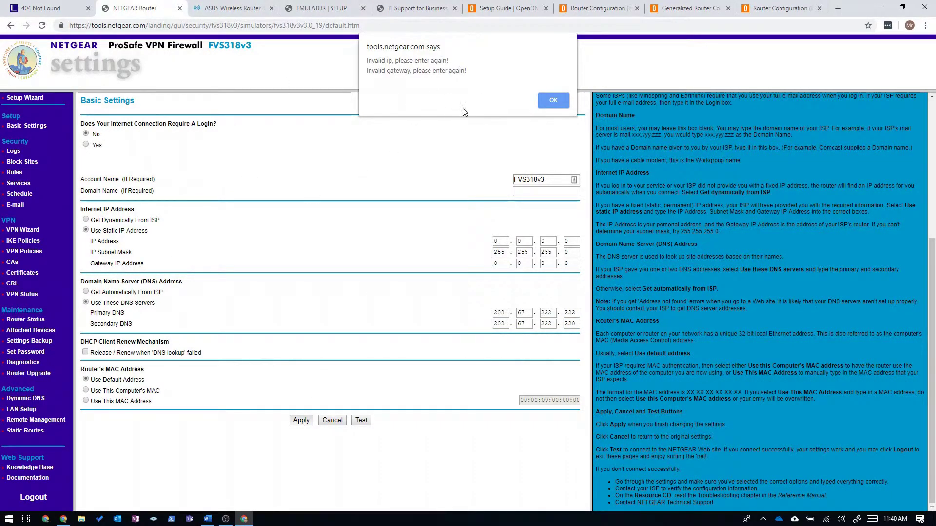
{"action": "left_click", "coordinate": [548, 100]}
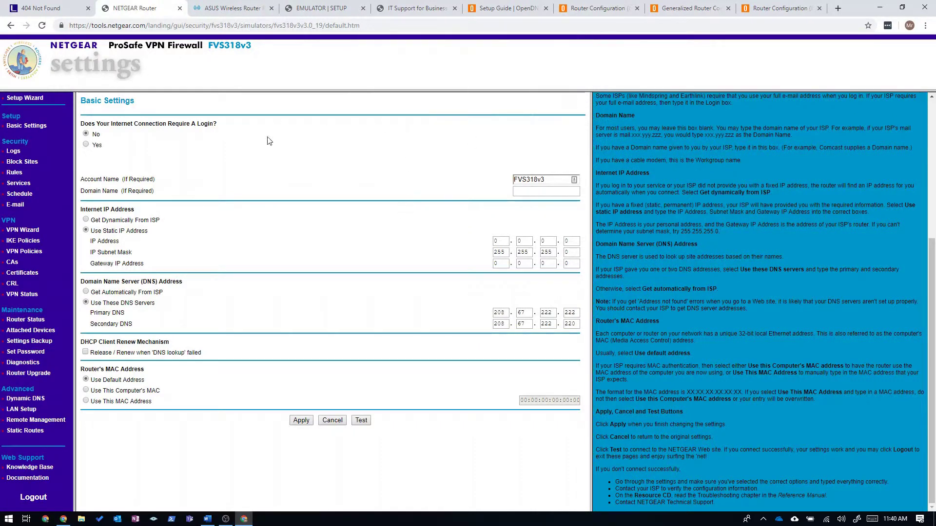
- Reach the ASUS WAN Internet Connection page via Network Map and the Internet status
{"action": "left_click", "coordinate": [227, 9]}
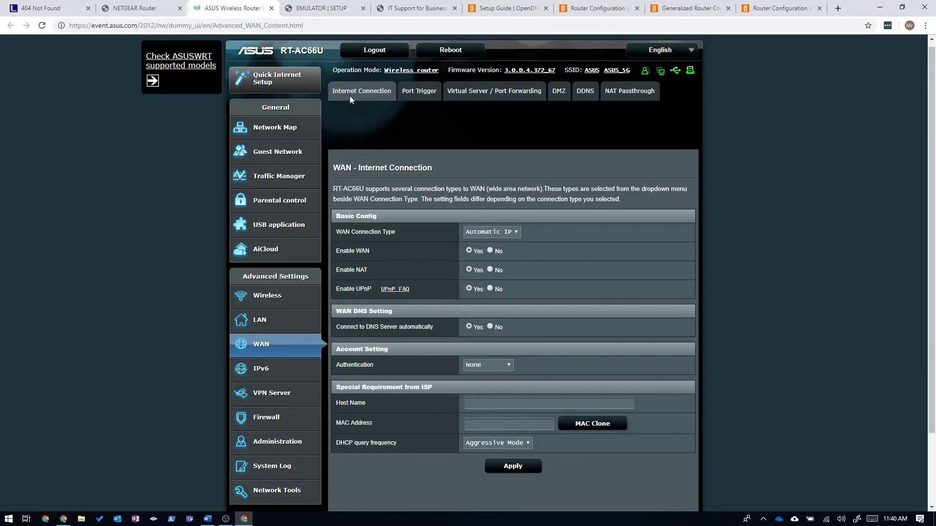
{"action": "left_click", "coordinate": [270, 129]}
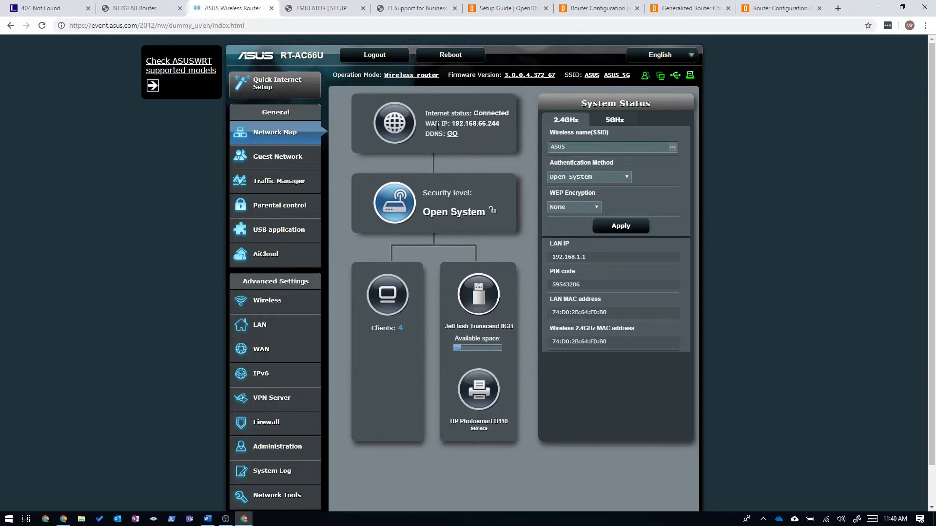
{"action": "left_click", "coordinate": [400, 127]}
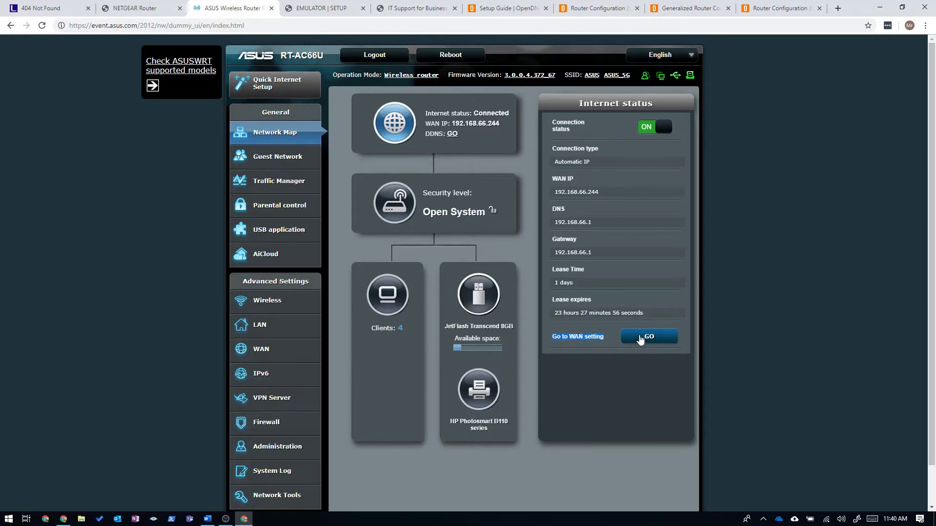
{"action": "left_click", "coordinate": [641, 338]}
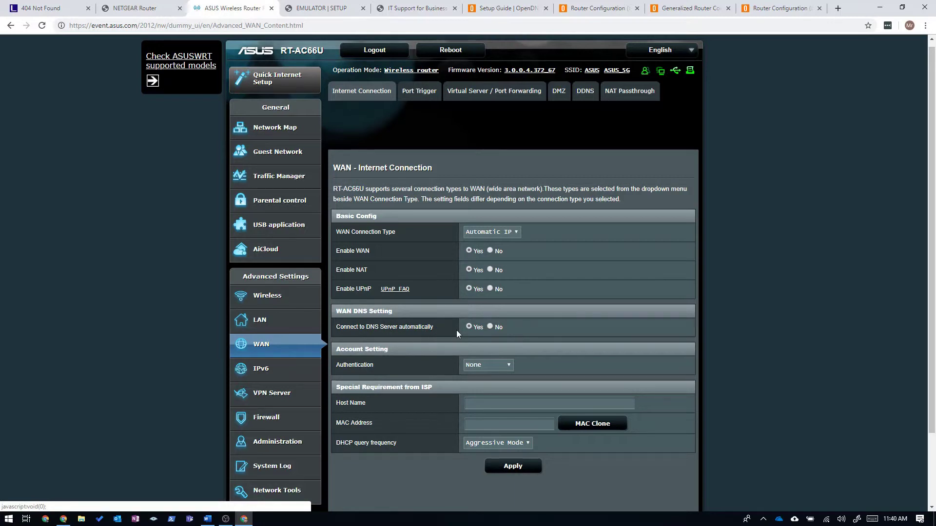
- Turn off automatic DNS, enter DNS servers 208.67.222.222 and 208.67.222.220, and apply
{"action": "left_click", "coordinate": [490, 327]}
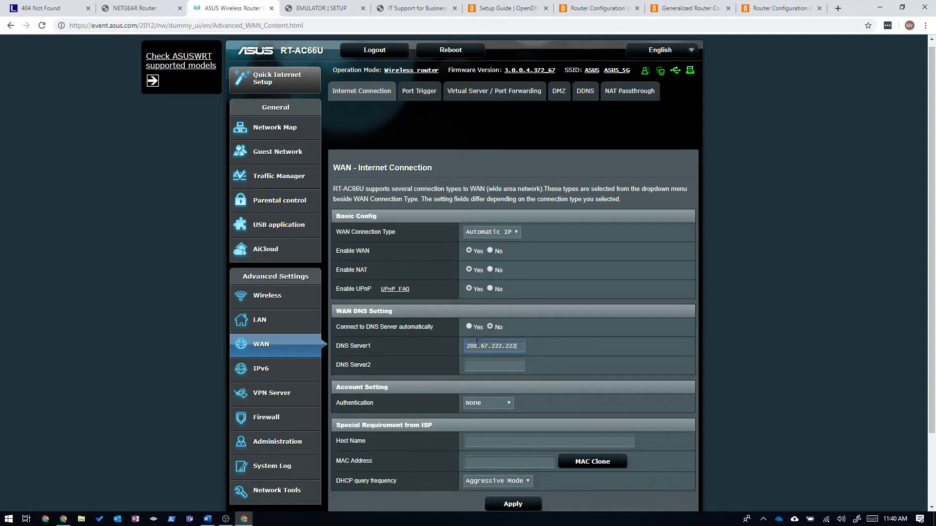
{"action": "key", "text": "Tab"}
{"action": "type", "text": "208.67.222.220"}
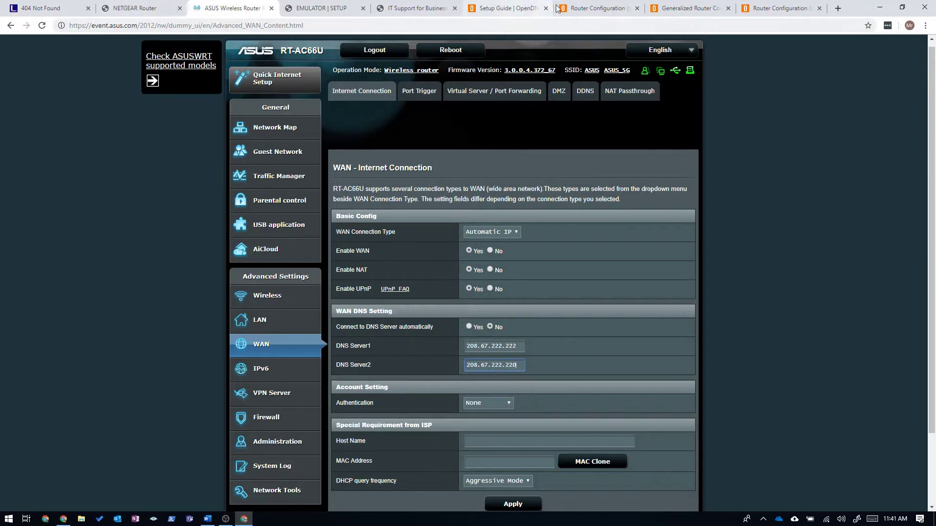
{"action": "left_click", "coordinate": [504, 8]}
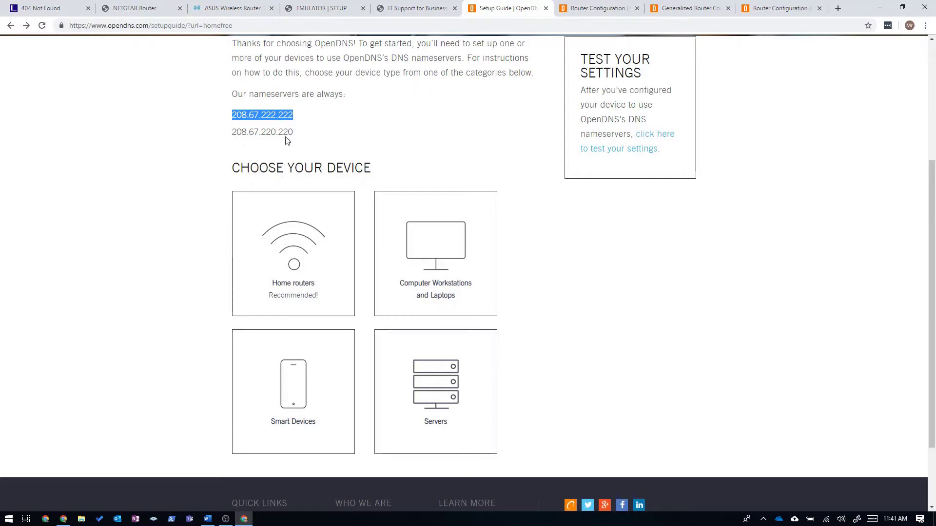
{"action": "left_click", "coordinate": [229, 9]}
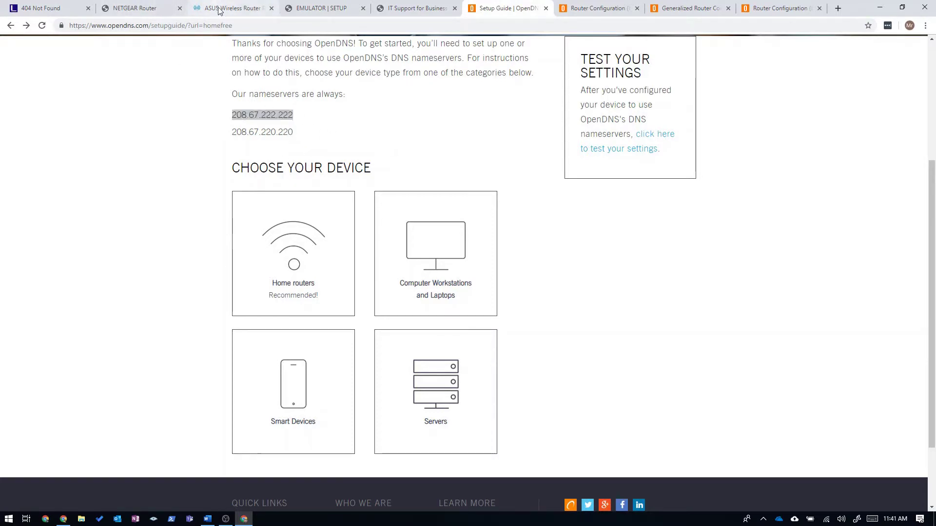
{"action": "left_click", "coordinate": [508, 505]}
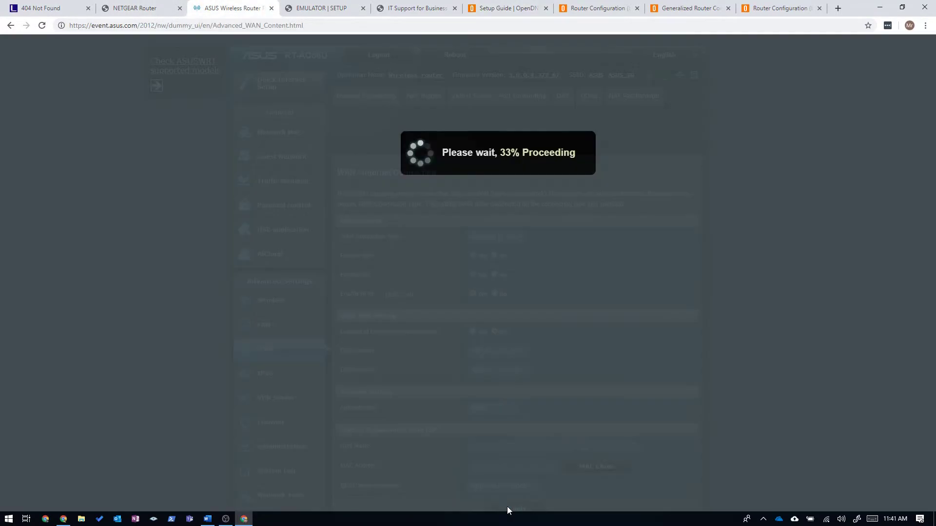
- In the D-Link manual setup, set Primary DNS 208.67.222.222 and Secondary DNS 208.67.222.220, then save
{"action": "left_click", "coordinate": [322, 8]}
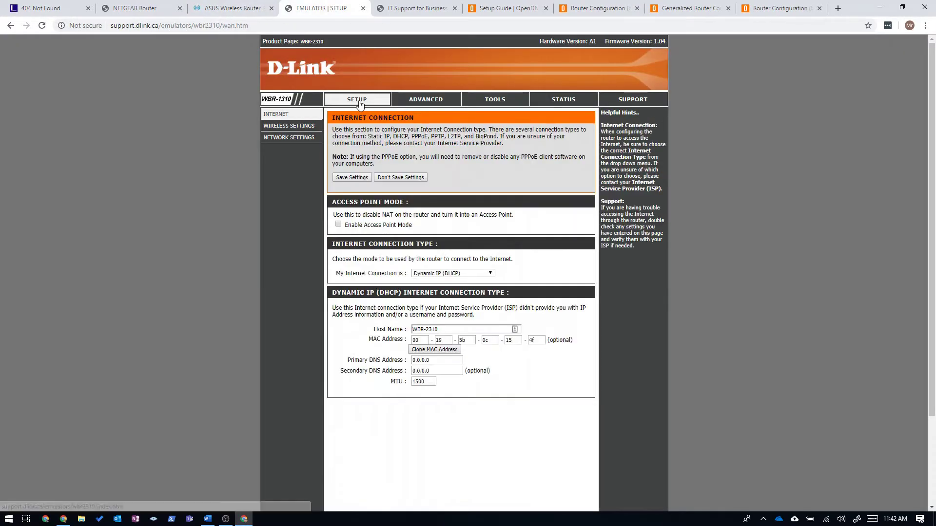
{"action": "left_click", "coordinate": [276, 114]}
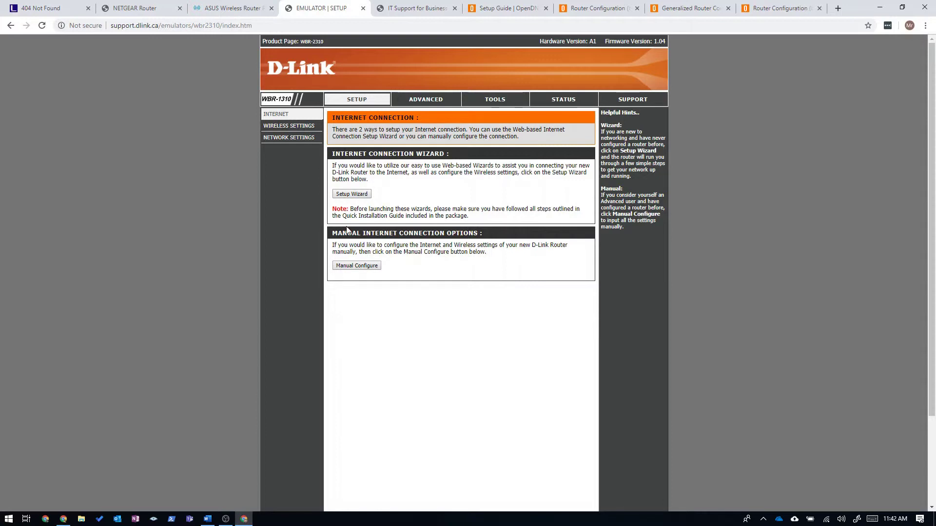
{"action": "left_click", "coordinate": [360, 268]}
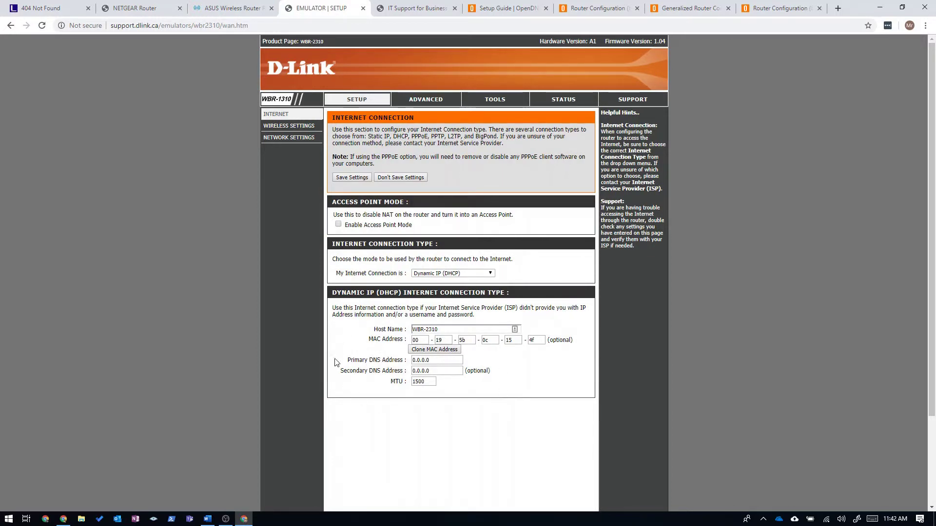
{"action": "double_click", "coordinate": [423, 360]}
{"action": "type", "text": "208"}
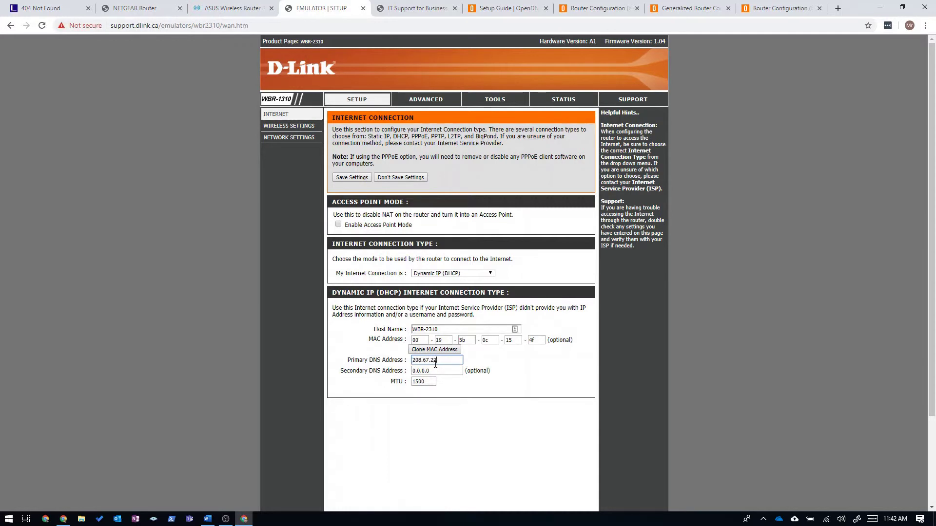
{"action": "key", "text": "Tab"}
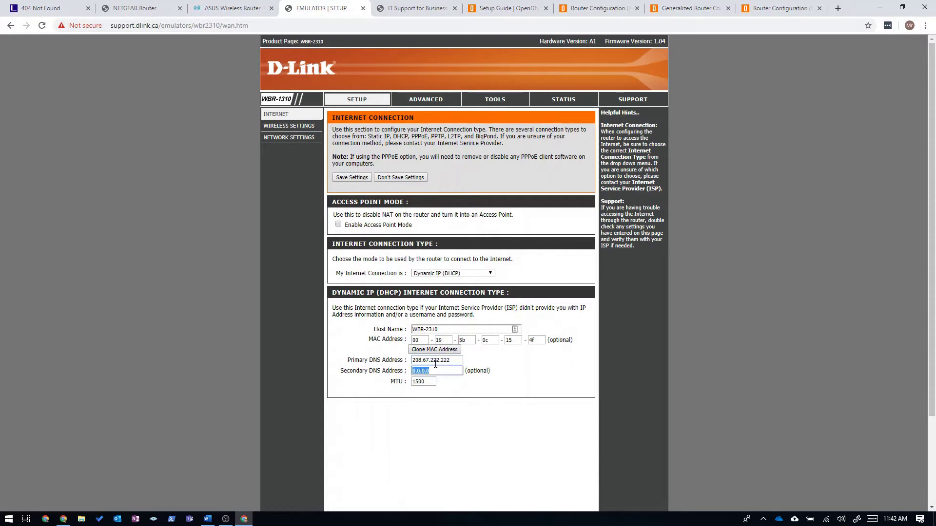
{"action": "type", "text": "208.67.222.220"}
{"action": "scroll", "coordinate": [518, 363], "scroll_direction": "down", "scroll_amount": 3}
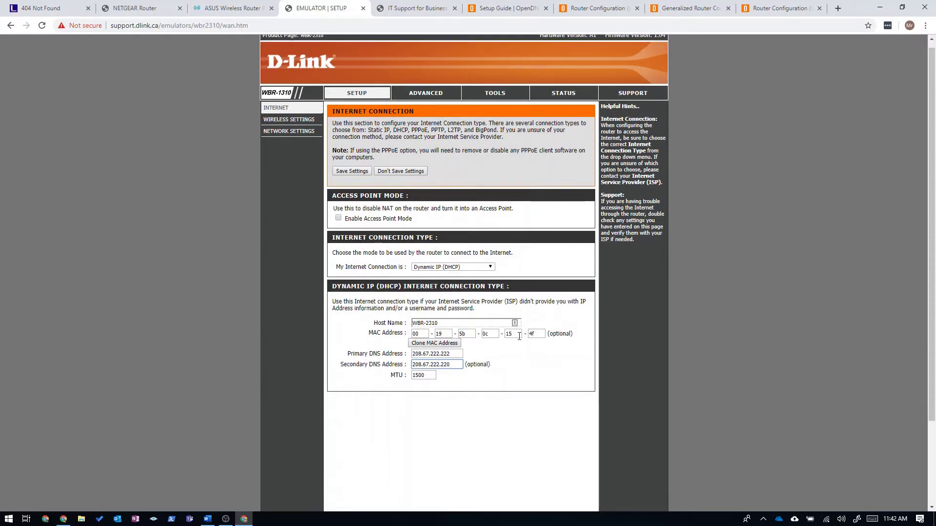
{"action": "scroll", "coordinate": [521, 347], "scroll_direction": "up", "scroll_amount": 3}
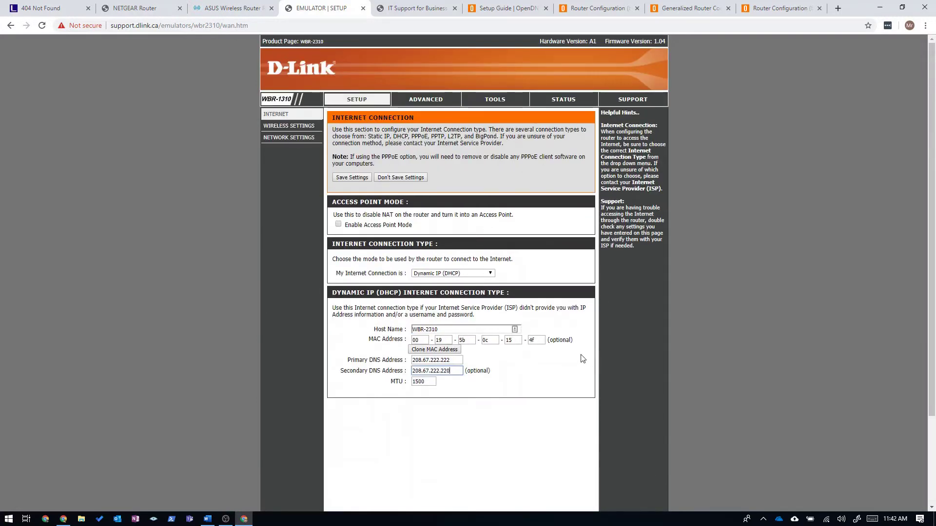
{"action": "left_click", "coordinate": [353, 178]}
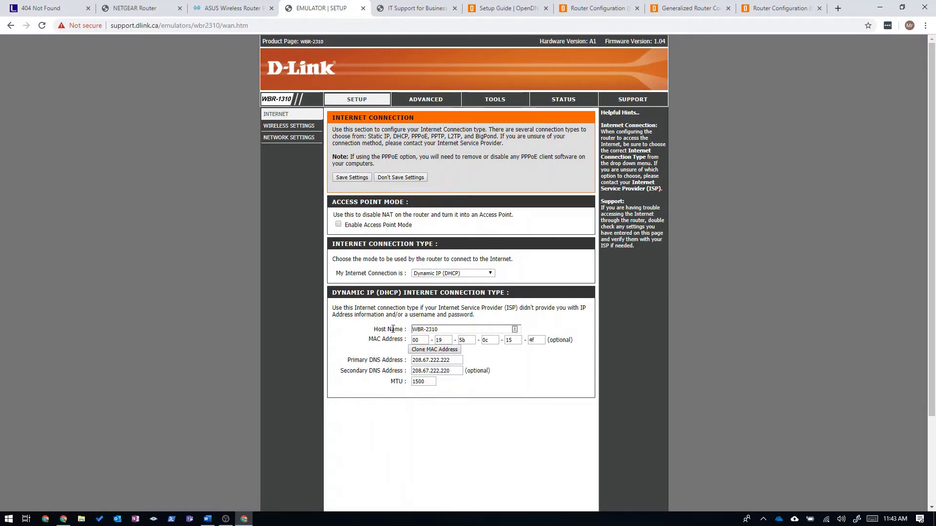
- Open the OpenDNS home router configuration guides and browse the router list
{"action": "left_click", "coordinate": [416, 8]}
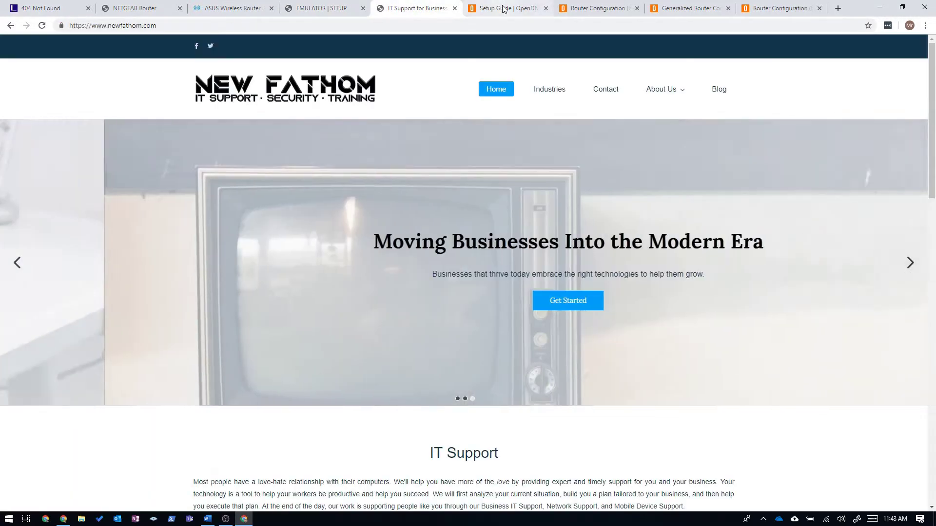
{"action": "left_click", "coordinate": [503, 8]}
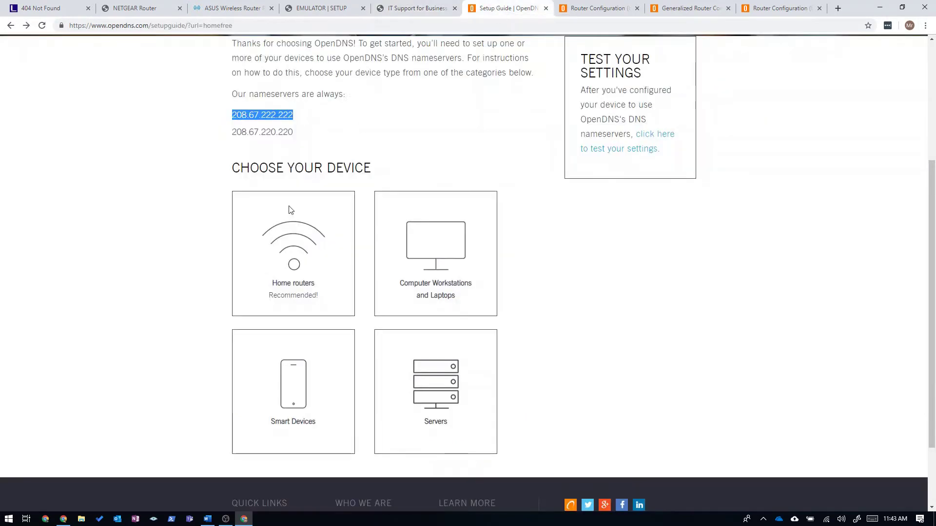
{"action": "left_click", "coordinate": [292, 260]}
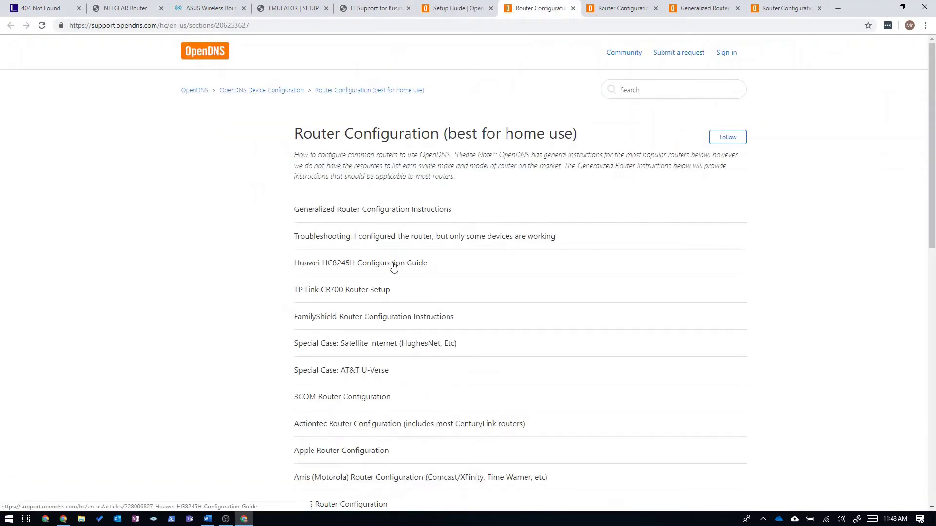
{"action": "scroll", "coordinate": [393, 267], "scroll_direction": "down", "scroll_amount": 11}
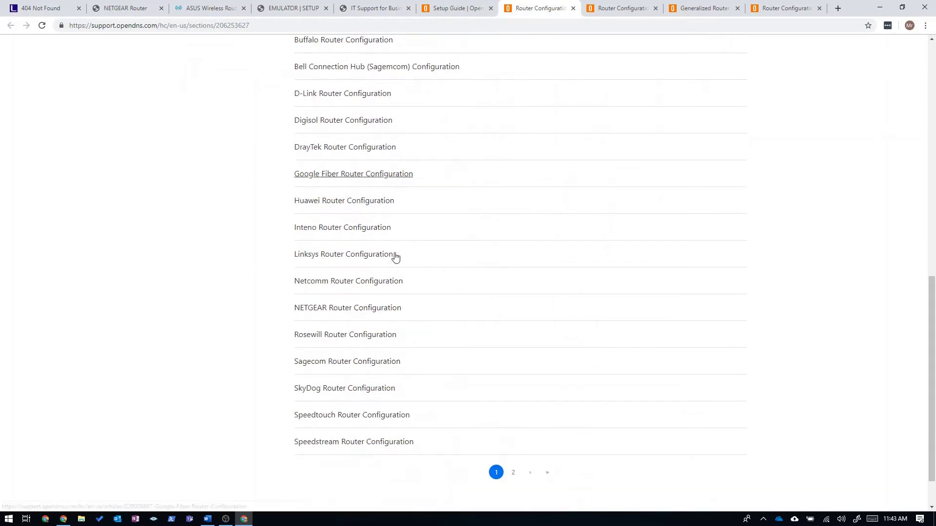
{"action": "scroll", "coordinate": [364, 346], "scroll_direction": "up", "scroll_amount": 6}
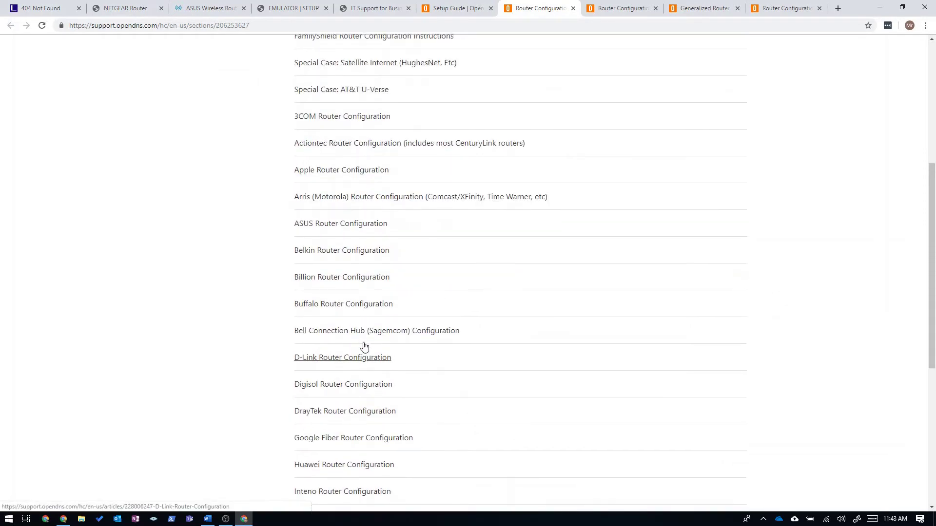
{"action": "scroll", "coordinate": [364, 347], "scroll_direction": "up", "scroll_amount": 6}
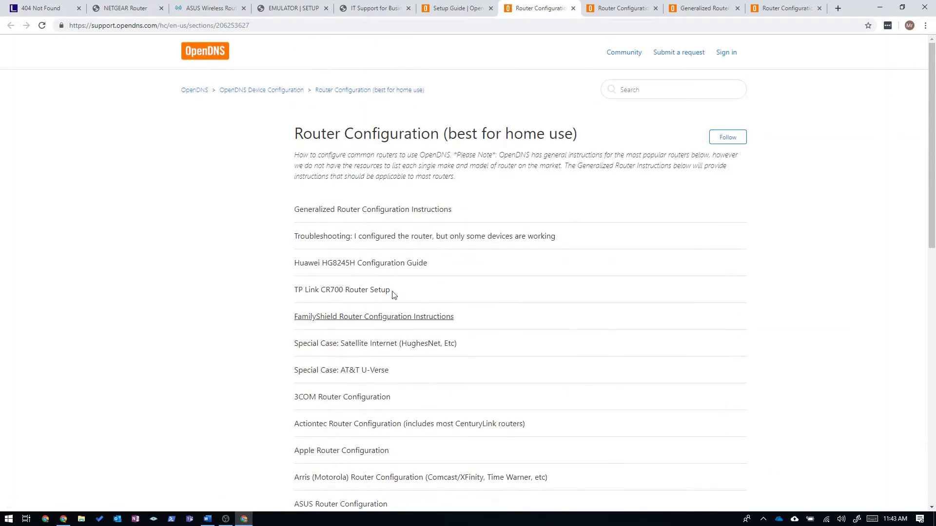
- Return to the OpenDNS setup guide and bring up the account login page
{"action": "left_click", "coordinate": [378, 8]}
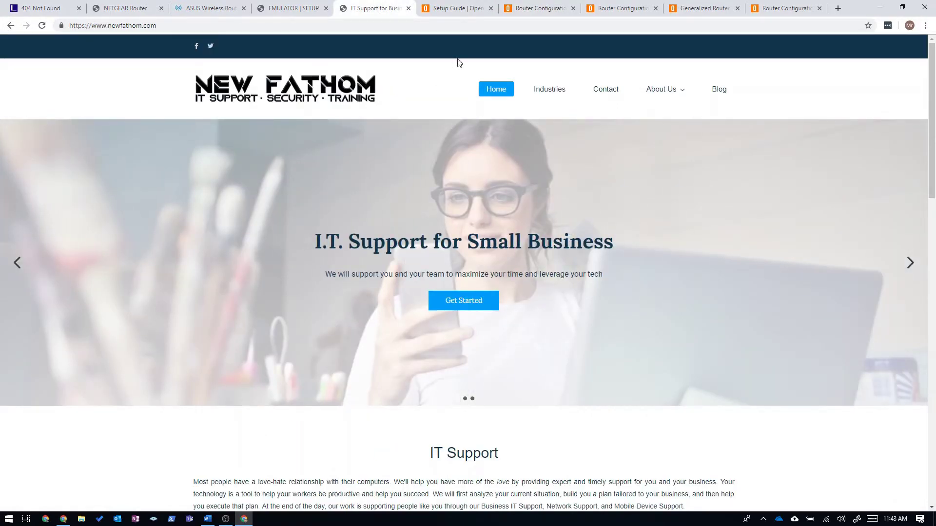
{"action": "left_click", "coordinate": [458, 9]}
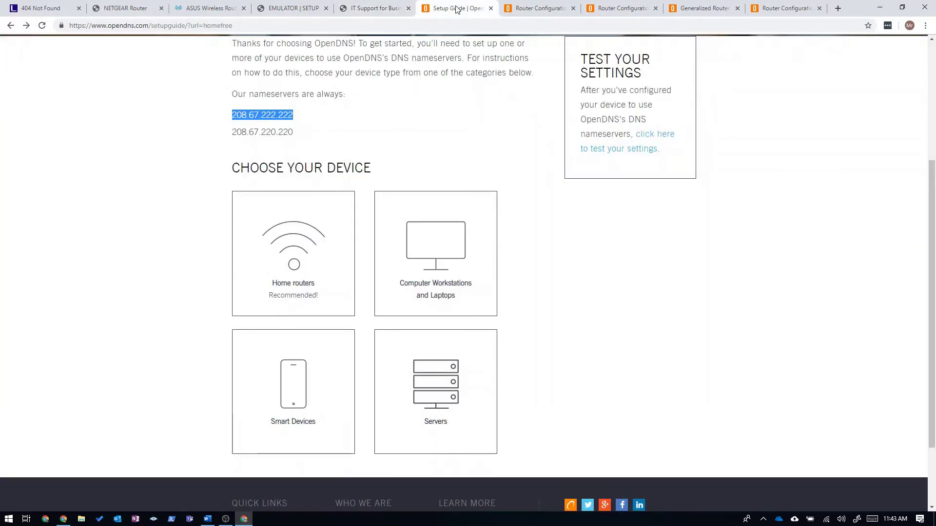
{"action": "scroll", "coordinate": [521, 201], "scroll_direction": "up", "scroll_amount": 4}
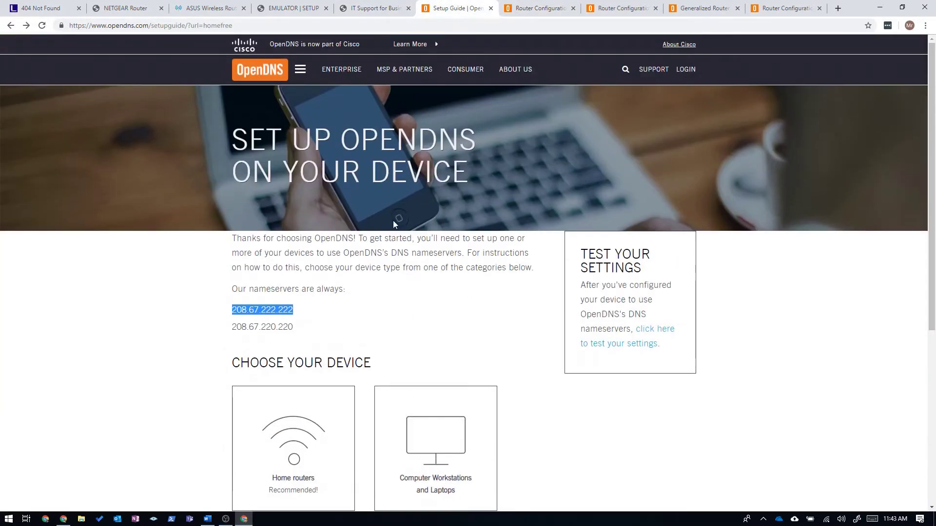
{"action": "left_click", "coordinate": [684, 69]}
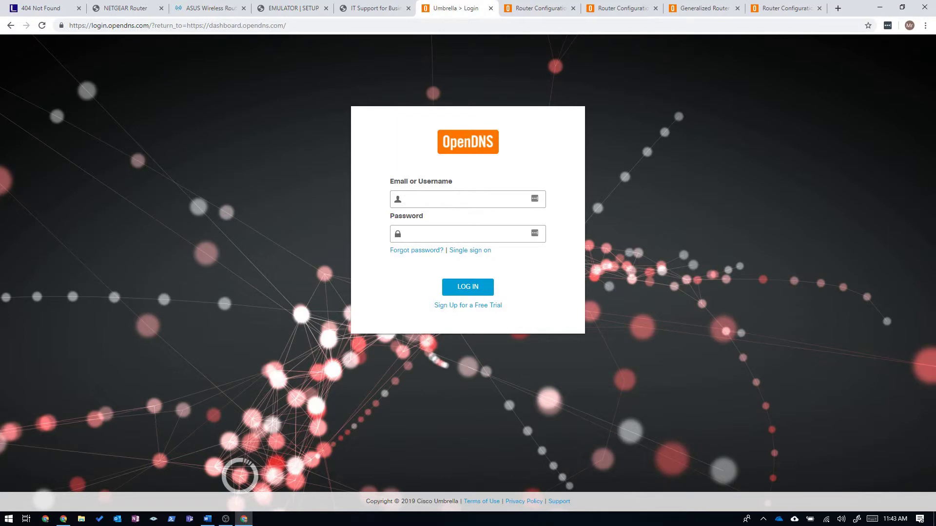
- Paste the account username and password into the OpenDNS login form and sign in
{"action": "key", "text": "alt+Tab"}
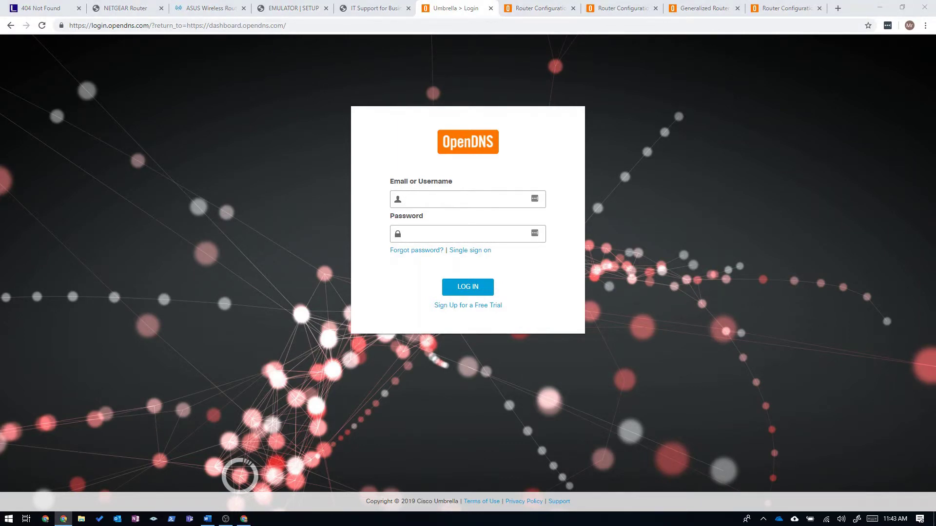
{"action": "left_click", "coordinate": [451, 200]}
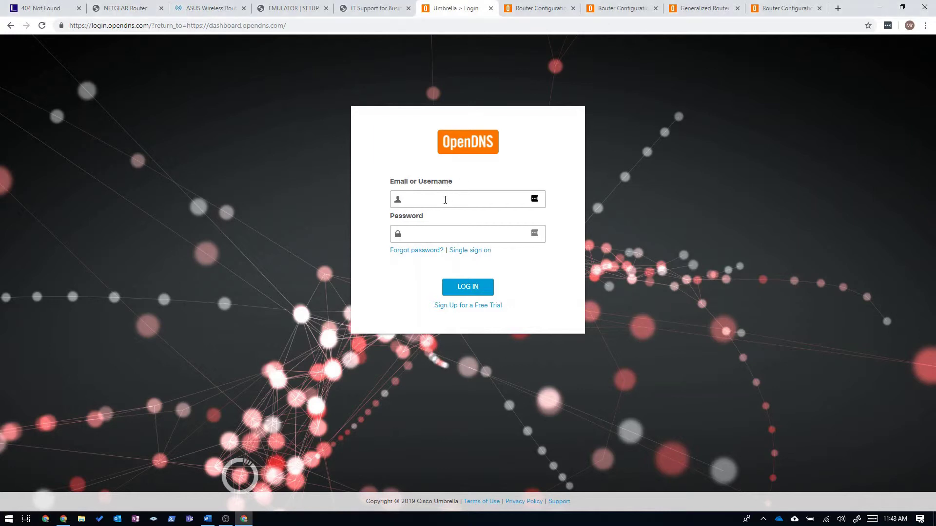
{"action": "key", "text": "ctrl+v"}
{"action": "left_click", "coordinate": [472, 232]}
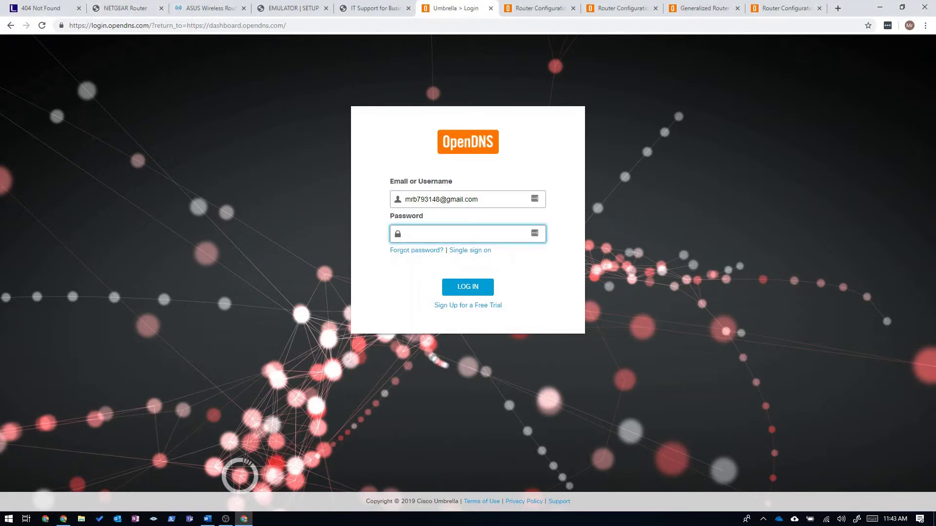
{"action": "key", "text": "alt+Tab"}
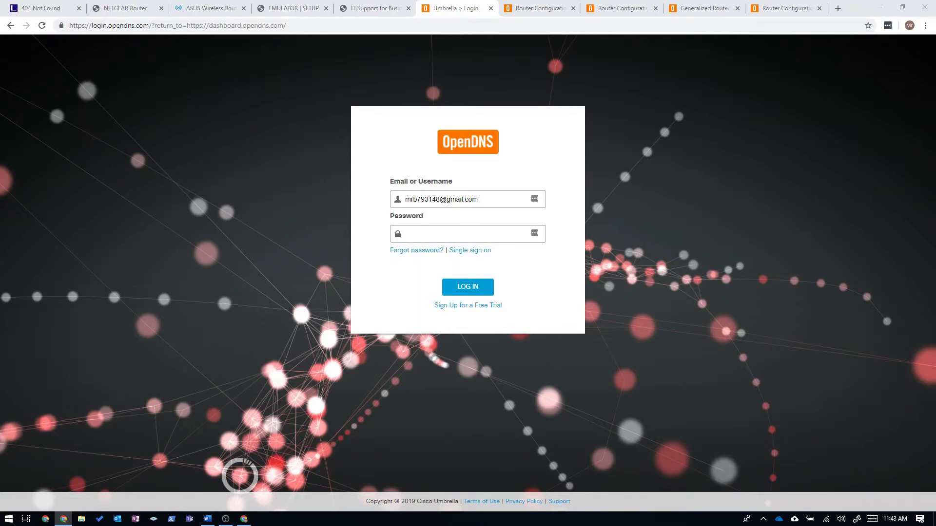
{"action": "left_click", "coordinate": [418, 240]}
{"action": "key", "text": "ctrl+v"}
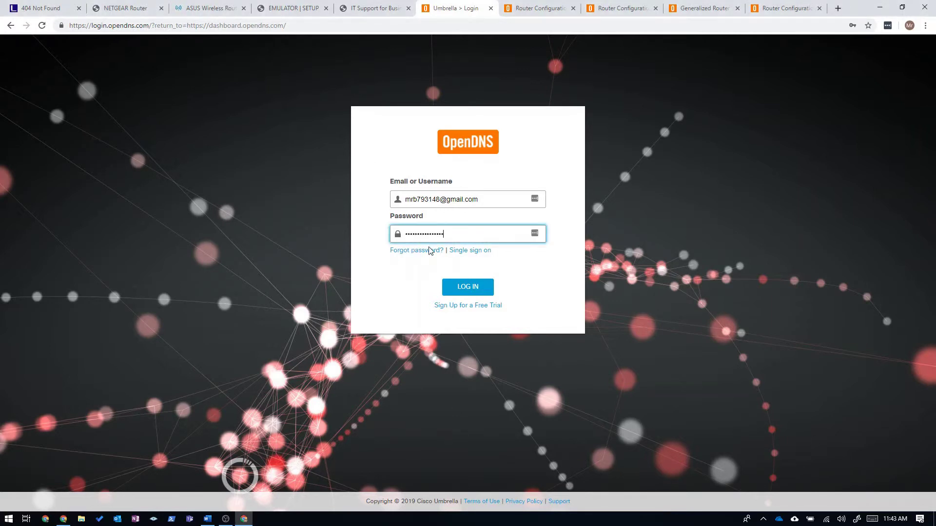
{"action": "left_click", "coordinate": [465, 288]}
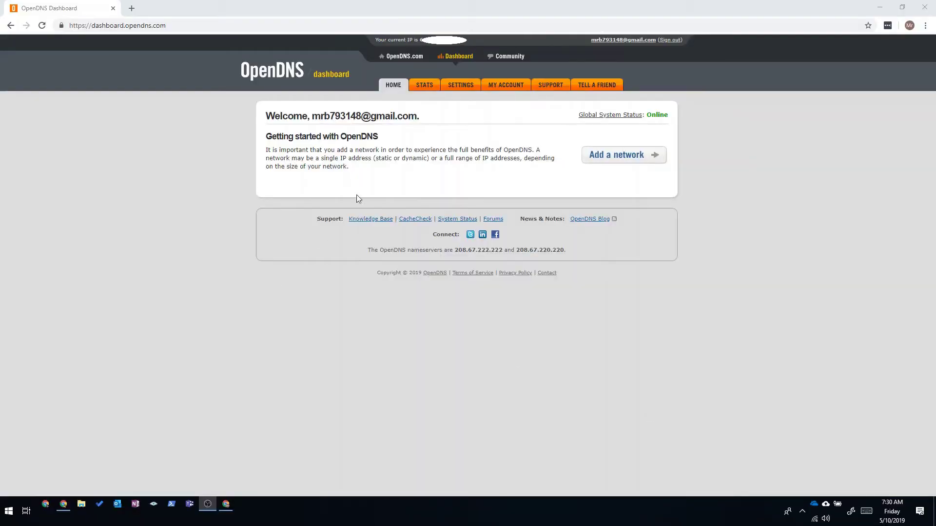
- Start adding a network on the dashboard and begin entering the home IP address
{"action": "left_click", "coordinate": [616, 160]}
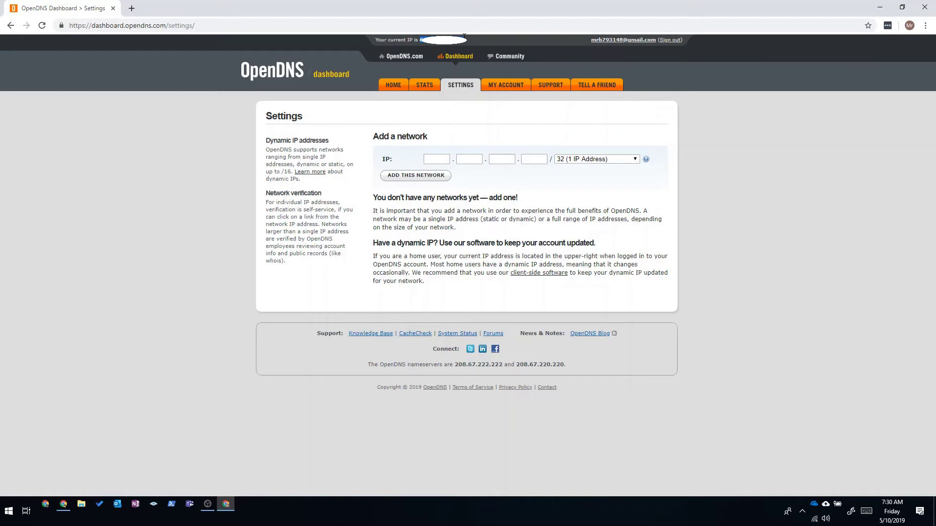
{"action": "left_click", "coordinate": [449, 158]}
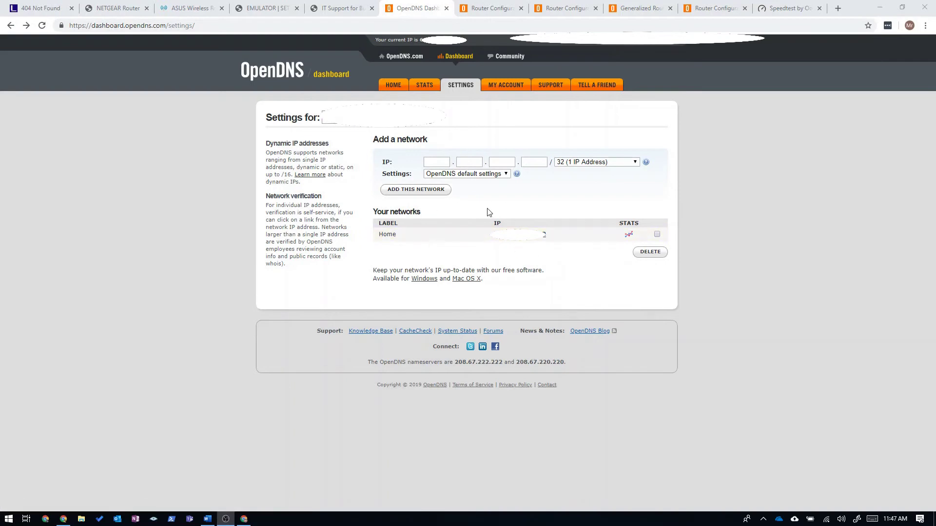
- Give the Home network custom filtering blocking Alcohol, Drugs, Gambling and more, and apply it
{"action": "left_click", "coordinate": [510, 240]}
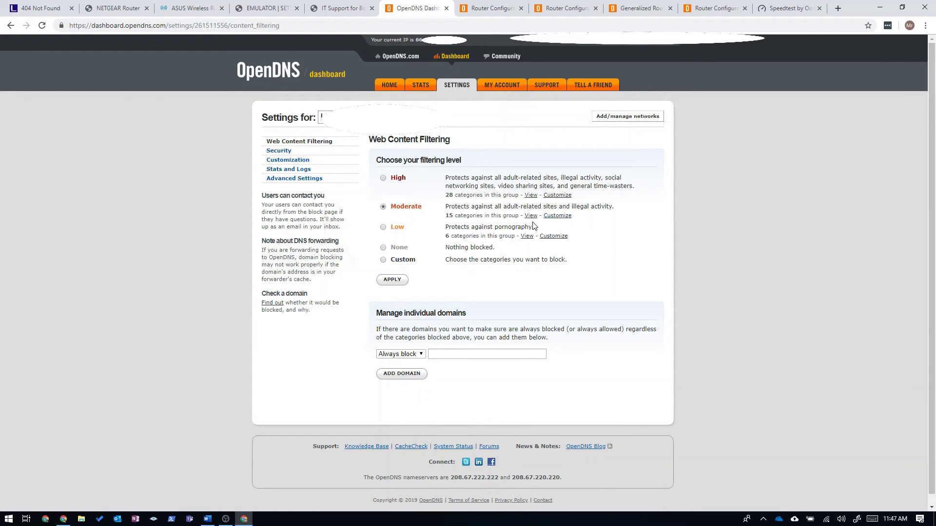
{"action": "left_click", "coordinate": [557, 216]}
{"action": "scroll", "coordinate": [542, 283], "scroll_direction": "down", "scroll_amount": 3}
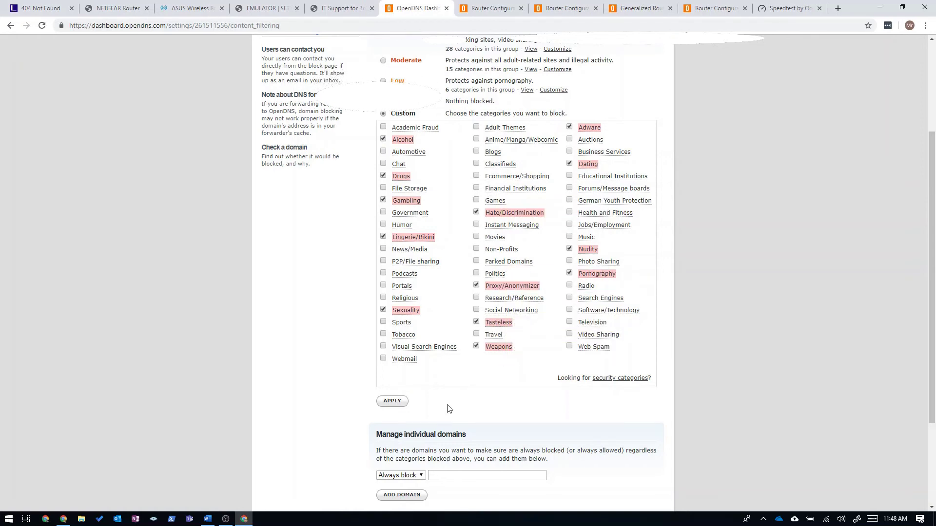
{"action": "left_click", "coordinate": [395, 402]}
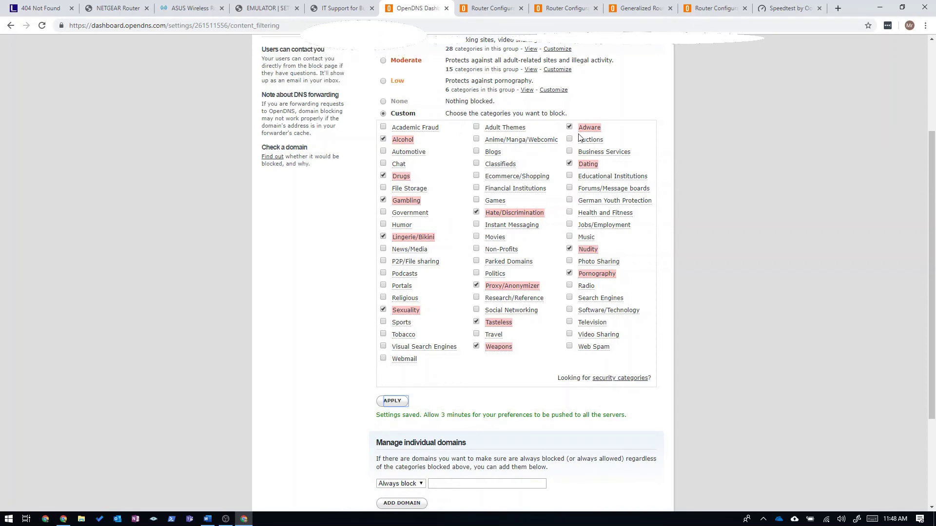
{"action": "left_click", "coordinate": [336, 8]}
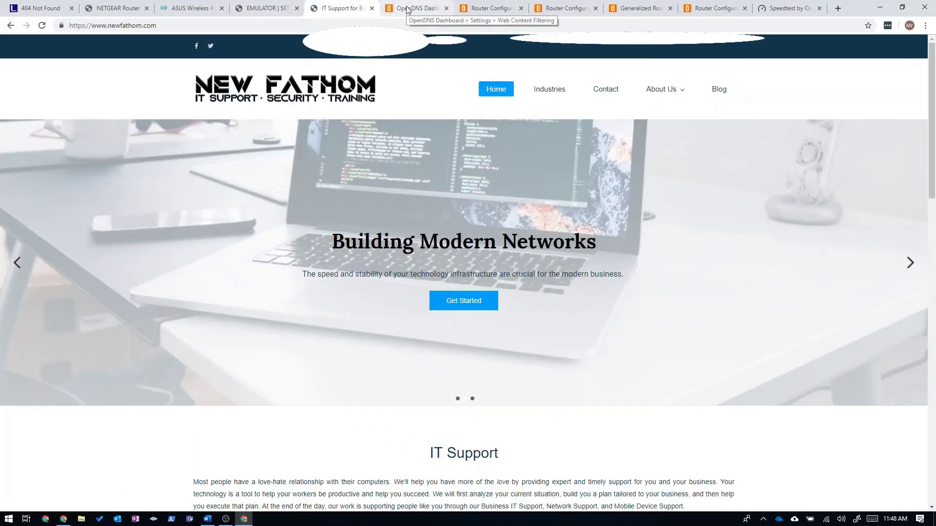
- Scroll the OpenDNS dashboard to the top, then go back to the New Fathom 'Building Modern Networks' home page
{"action": "left_click", "coordinate": [417, 8]}
{"action": "scroll", "coordinate": [415, 185], "scroll_direction": "up", "scroll_amount": 1}
{"action": "scroll", "coordinate": [415, 184], "scroll_direction": "up", "scroll_amount": 2}
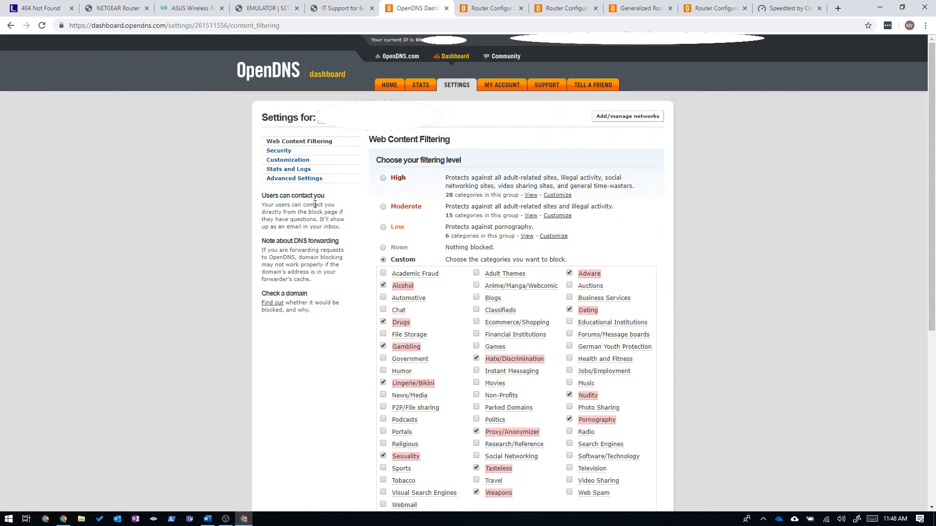
{"action": "left_click", "coordinate": [344, 11]}
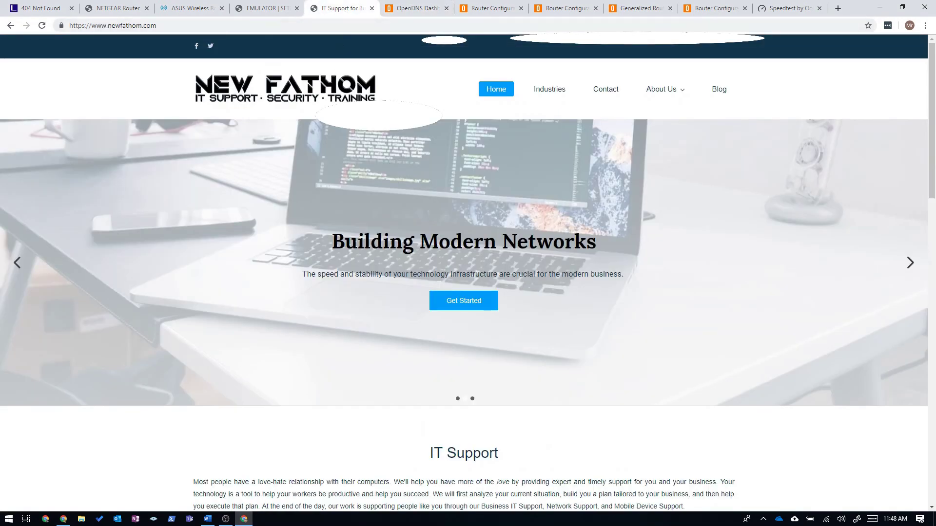